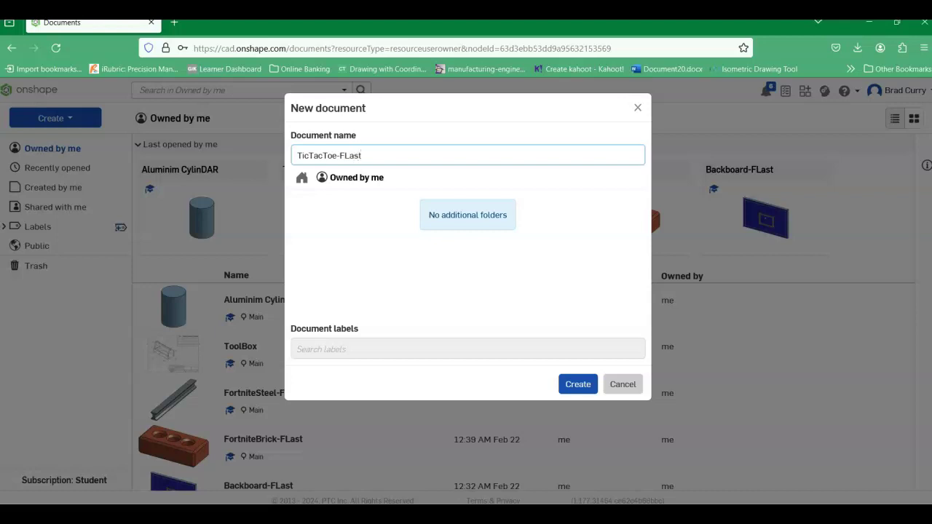
Create the document TicTacToe-FLast and start a sketch on the Front plane, viewed from the front
{"action": "left_click", "coordinate": [588, 388]}
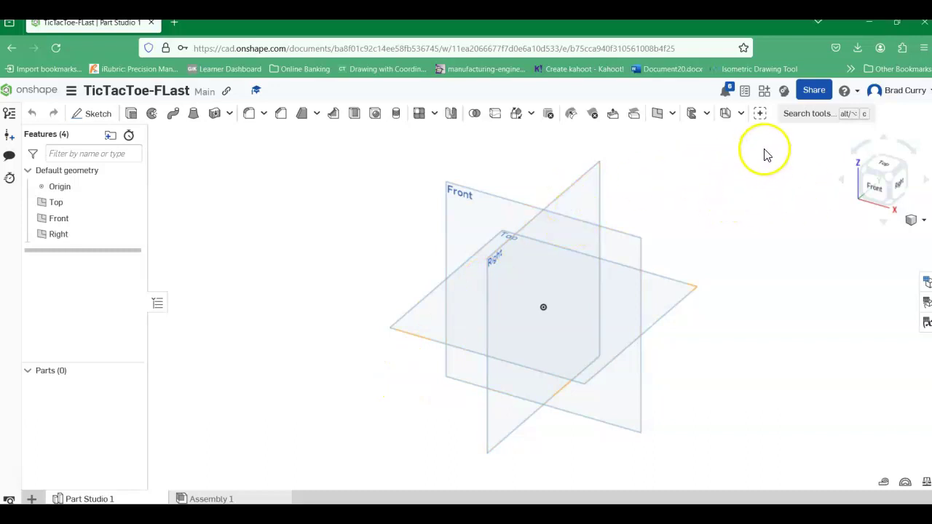
{"action": "left_click", "coordinate": [91, 115]}
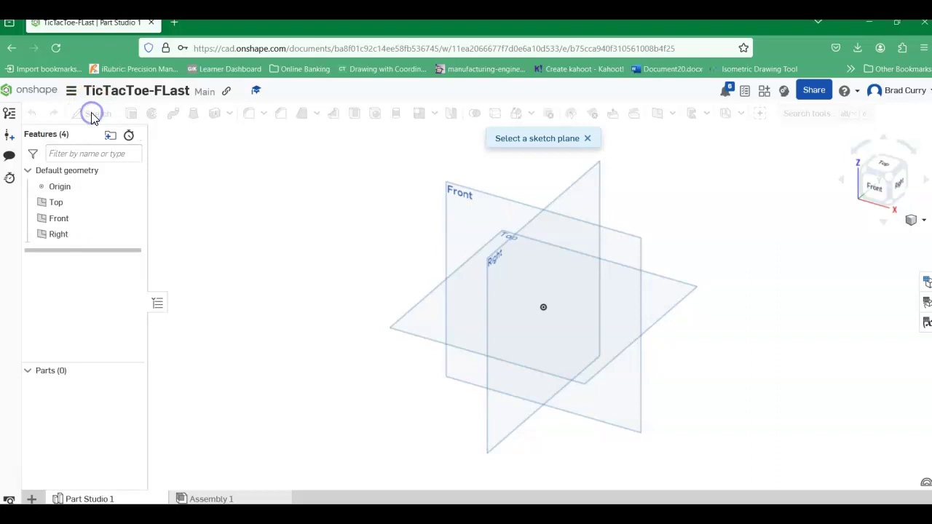
{"action": "left_click", "coordinate": [480, 204]}
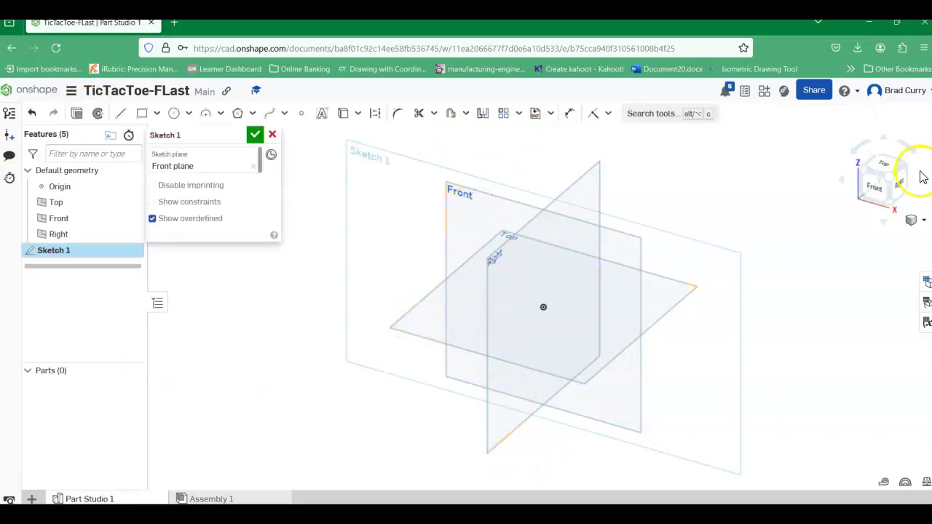
{"action": "left_click", "coordinate": [876, 191]}
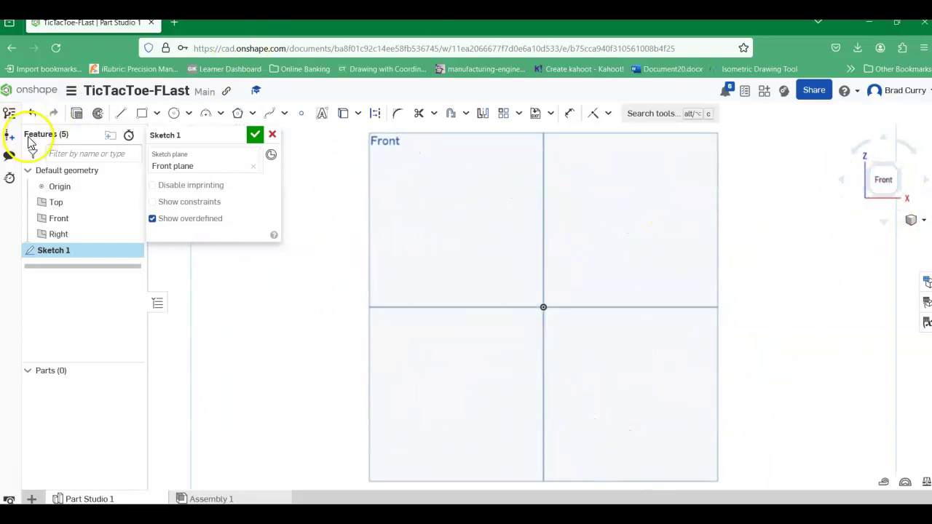
Draw a center point rectangle on the origin, 2.25 in wide and 2.25 in high, and finish the sketch
{"action": "left_click", "coordinate": [155, 115]}
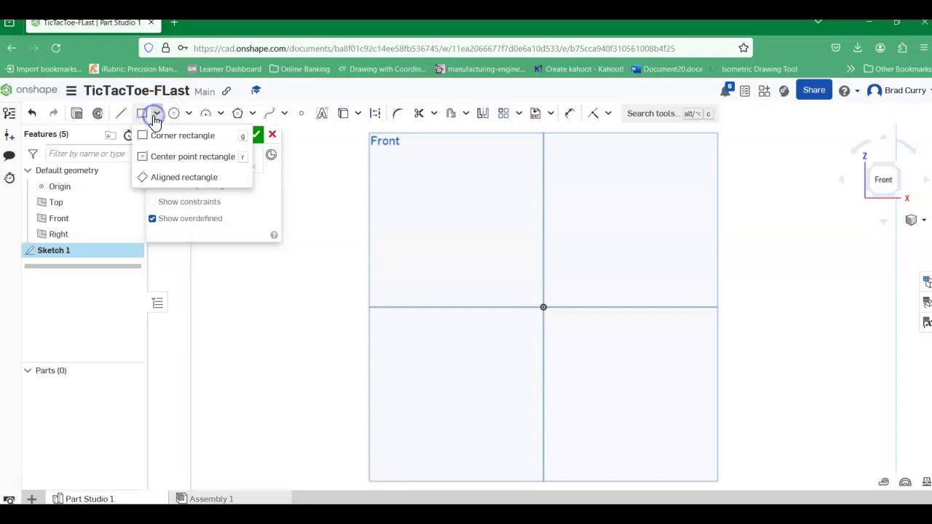
{"action": "left_click", "coordinate": [162, 162]}
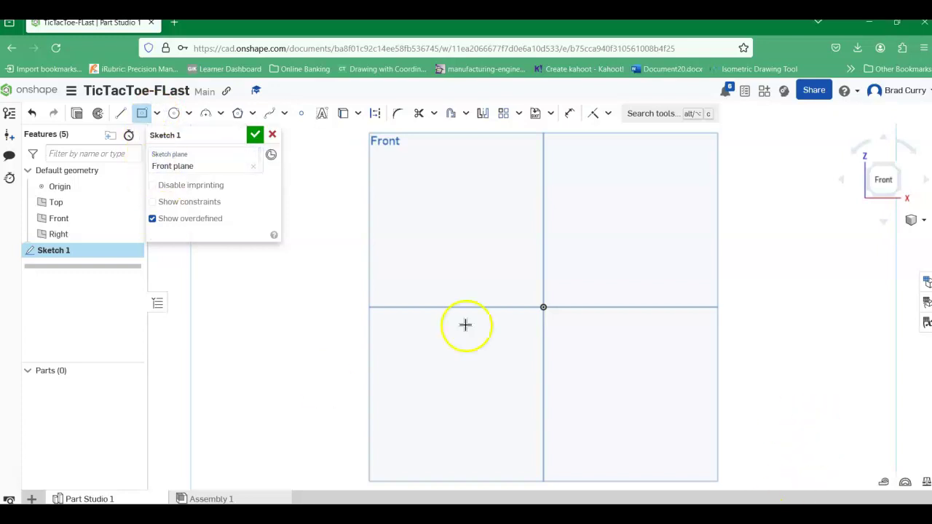
{"action": "left_click", "coordinate": [543, 307]}
{"action": "left_click", "coordinate": [605, 252]}
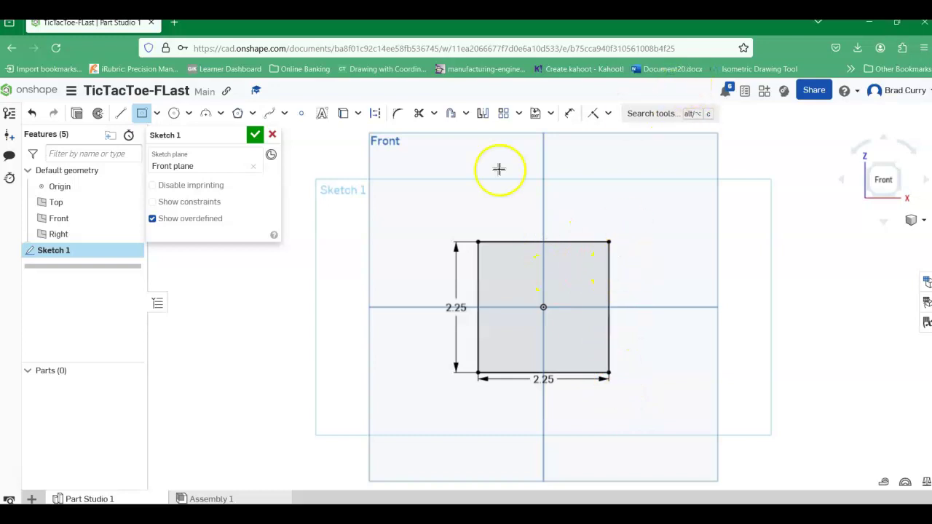
{"action": "left_click", "coordinate": [253, 136]}
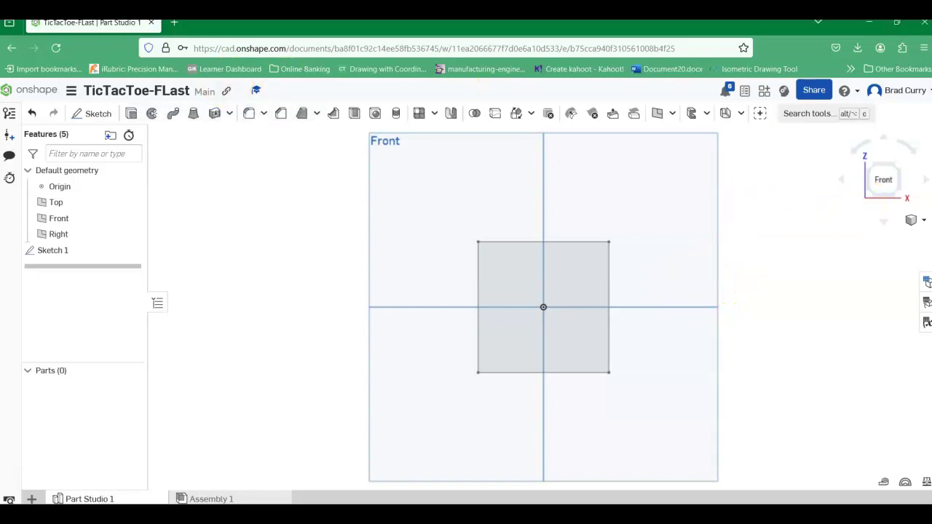
Set up an extrusion of the square sketch region, 0.5 in deep in the opposite direction, seen in isometric view
{"action": "left_click", "coordinate": [924, 223]}
{"action": "left_click", "coordinate": [863, 237]}
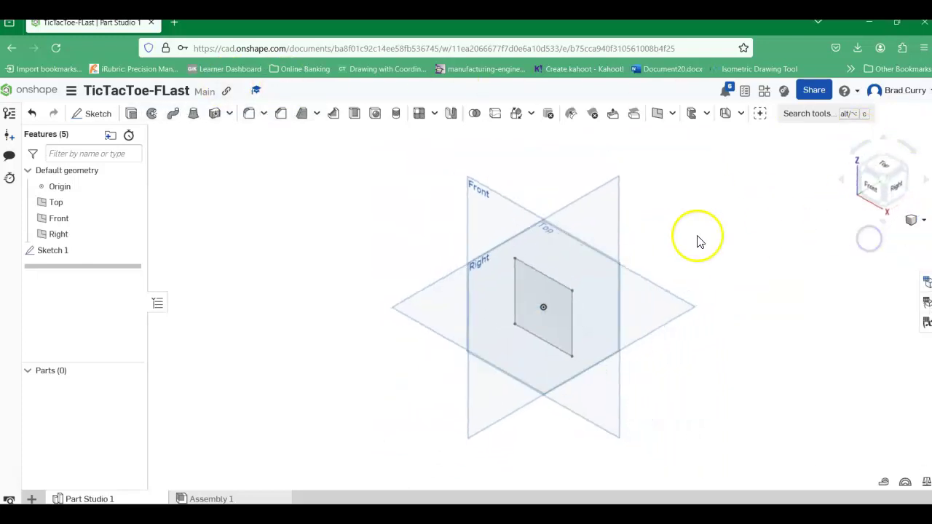
{"action": "left_click", "coordinate": [131, 113]}
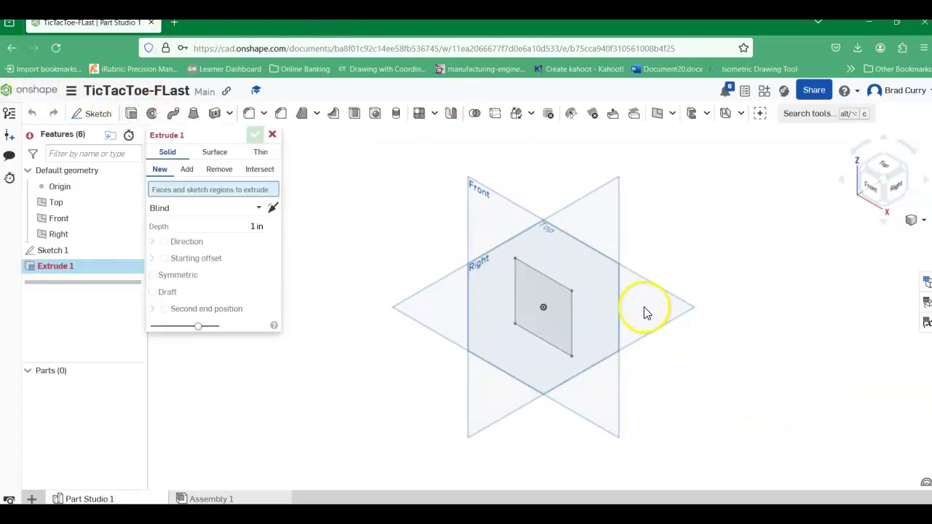
{"action": "left_click", "coordinate": [564, 301]}
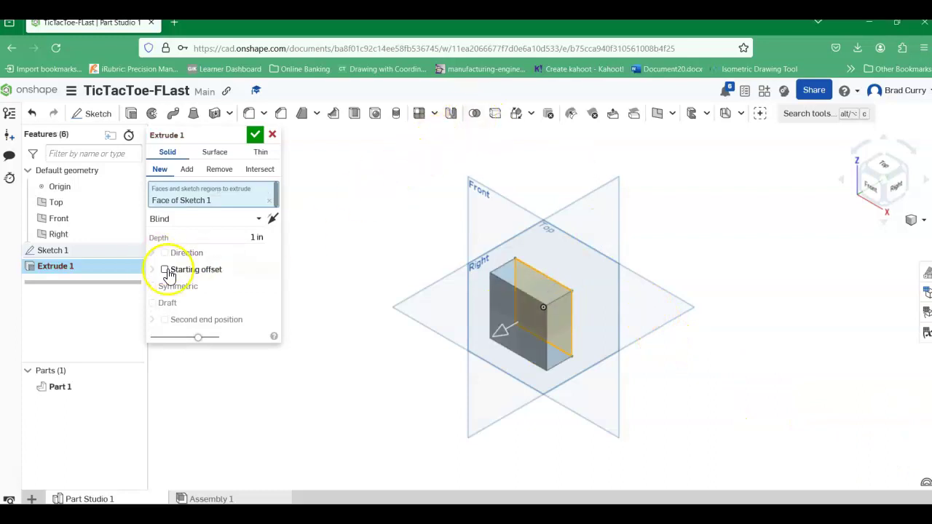
{"action": "left_click", "coordinate": [248, 239]}
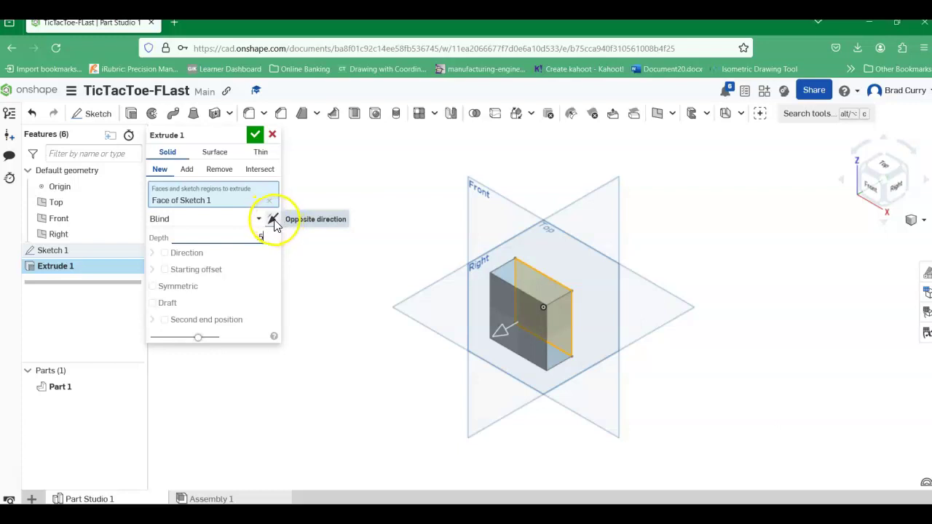
{"action": "left_click", "coordinate": [507, 335]}
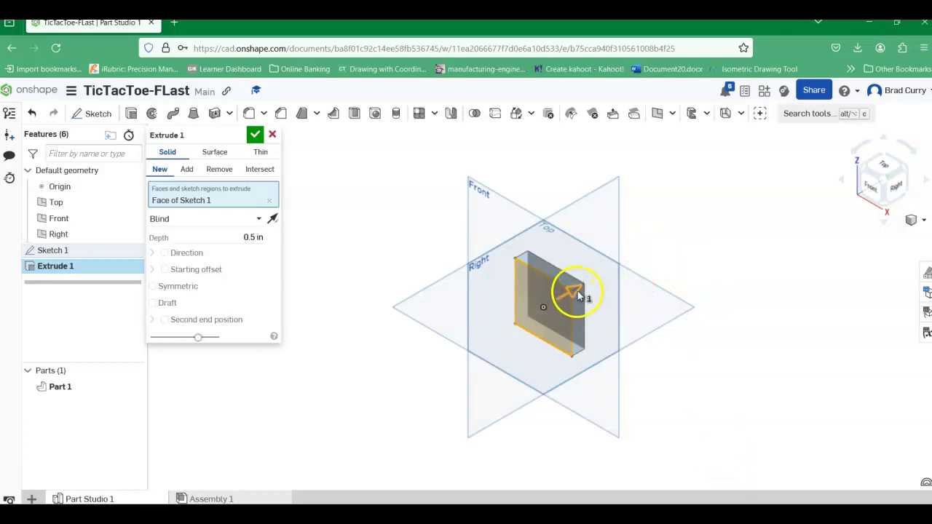
Try pulling the extrusion forward of the Front plane to a depth of about 3.9 in
{"action": "left_click_drag", "start_coordinate": [577, 292], "coordinate": [497, 331]}
{"action": "left_click_drag", "start_coordinate": [565, 314], "coordinate": [460, 344]}
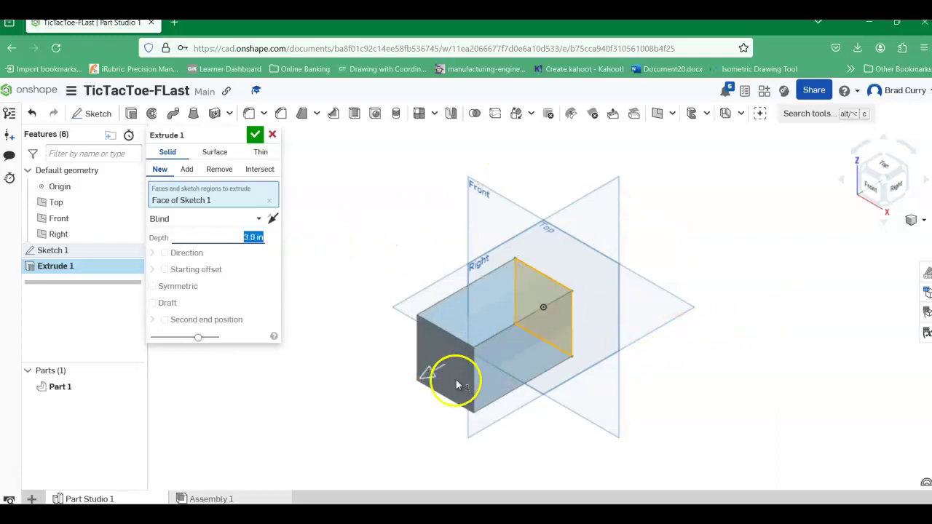
Flip the extrusion to run behind the Front plane, set its depth to 0.5 in and accept it
{"action": "left_click", "coordinate": [272, 220]}
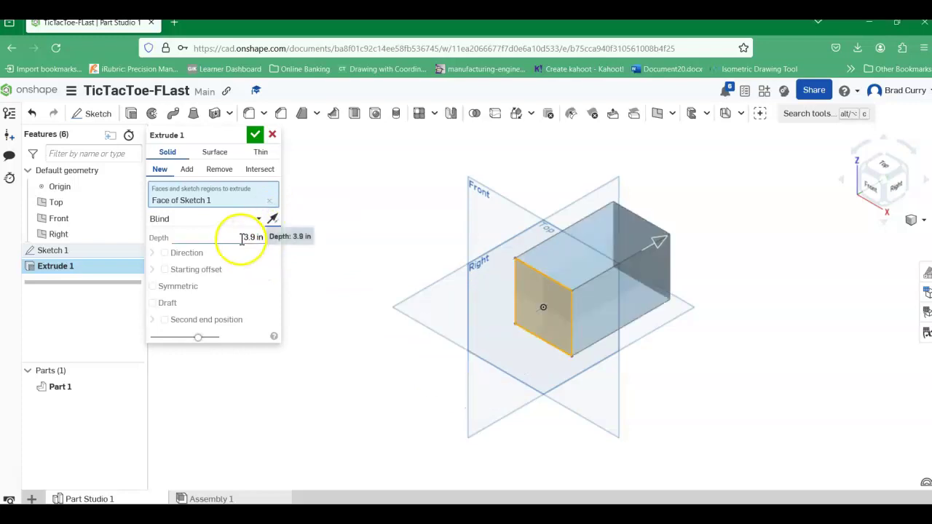
{"action": "left_click_drag", "start_coordinate": [249, 238], "coordinate": [285, 244]}
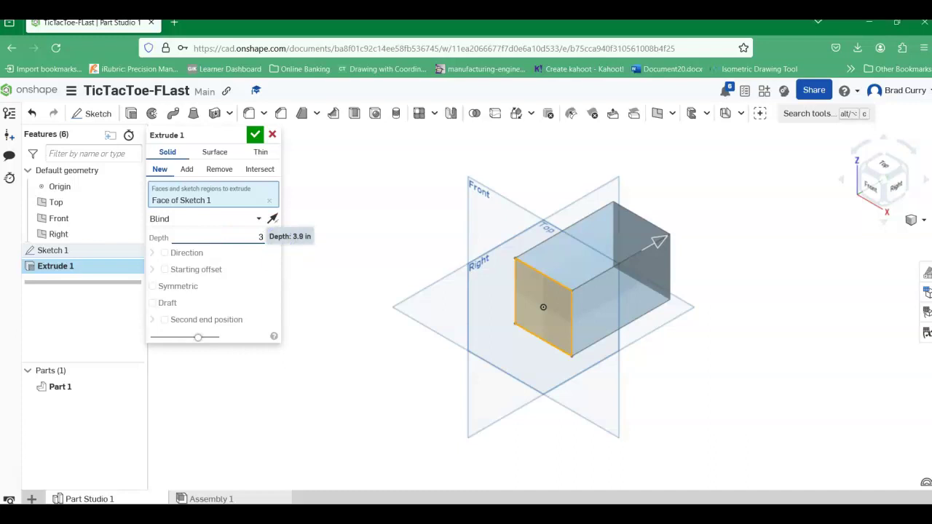
{"action": "key", "text": "Return"}
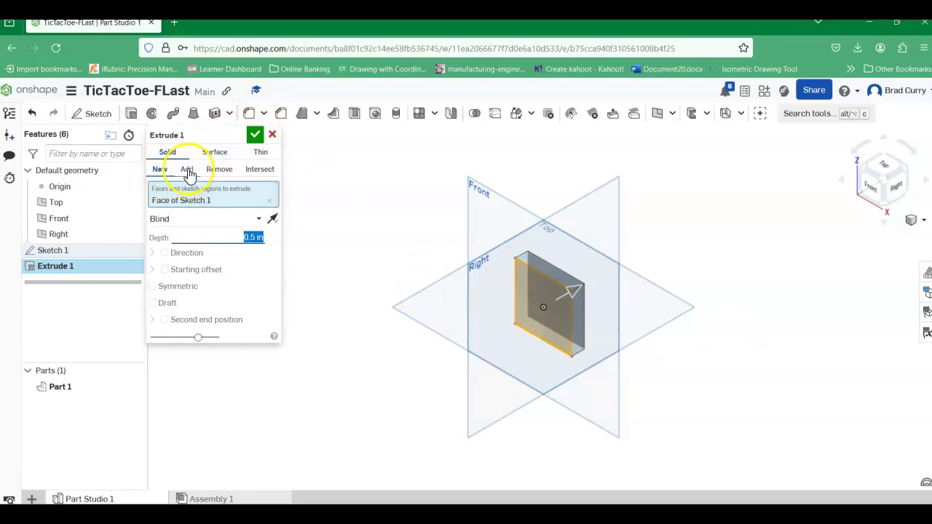
{"action": "left_click", "coordinate": [256, 133]}
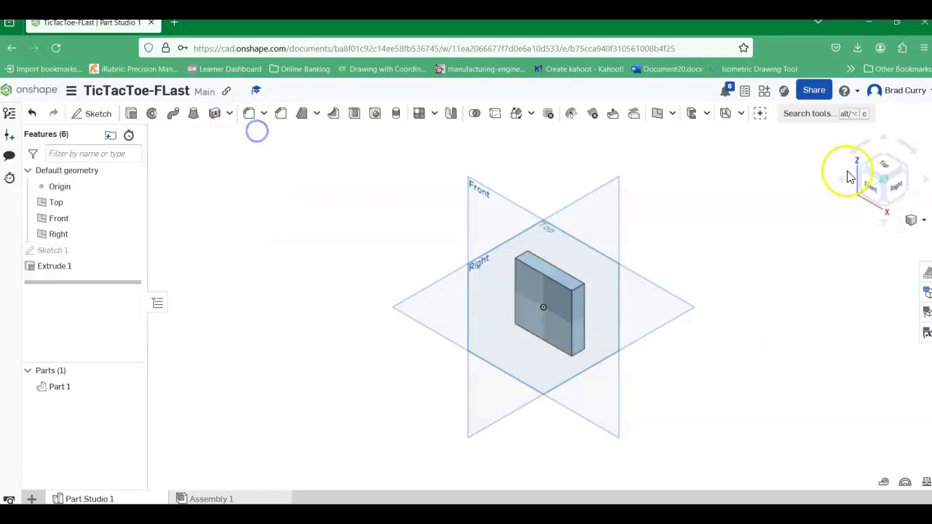
Start a new sketch on the front face of the square block and view it from the front
{"action": "left_click", "coordinate": [890, 157]}
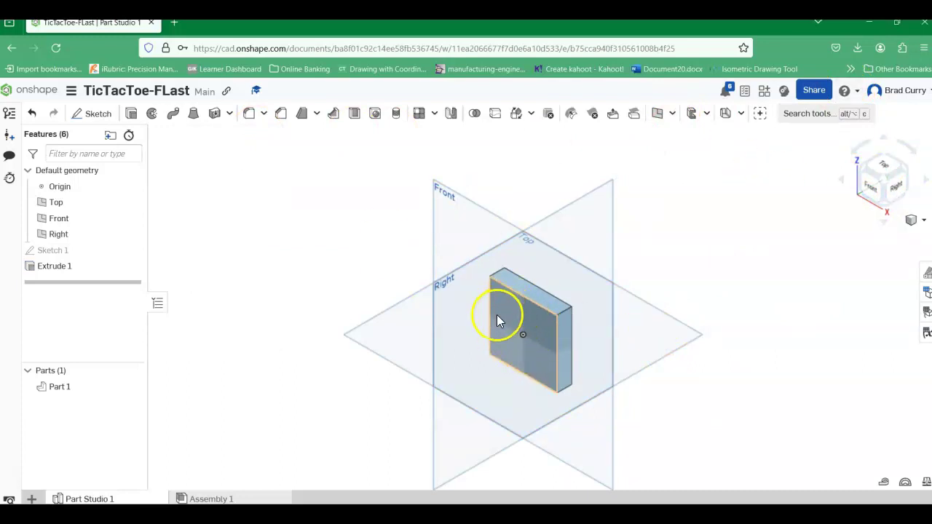
{"action": "left_click", "coordinate": [94, 116]}
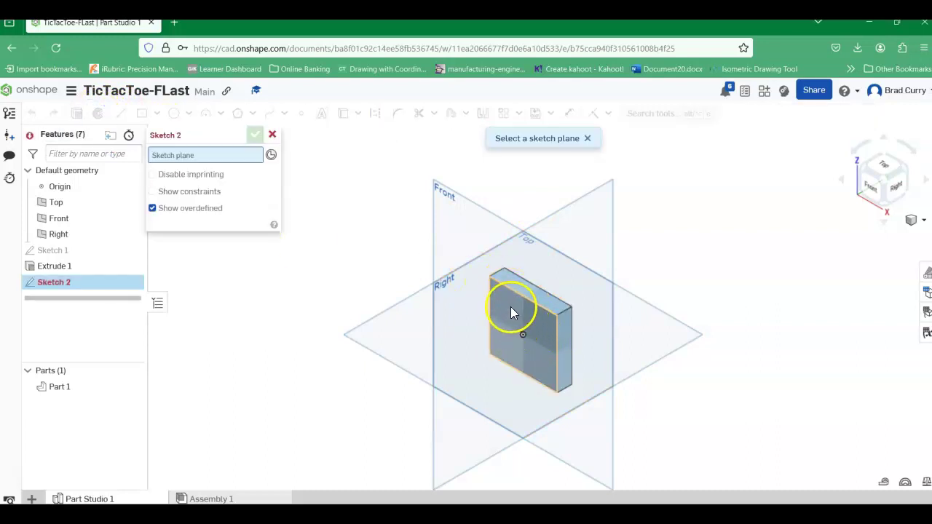
{"action": "left_click", "coordinate": [508, 311]}
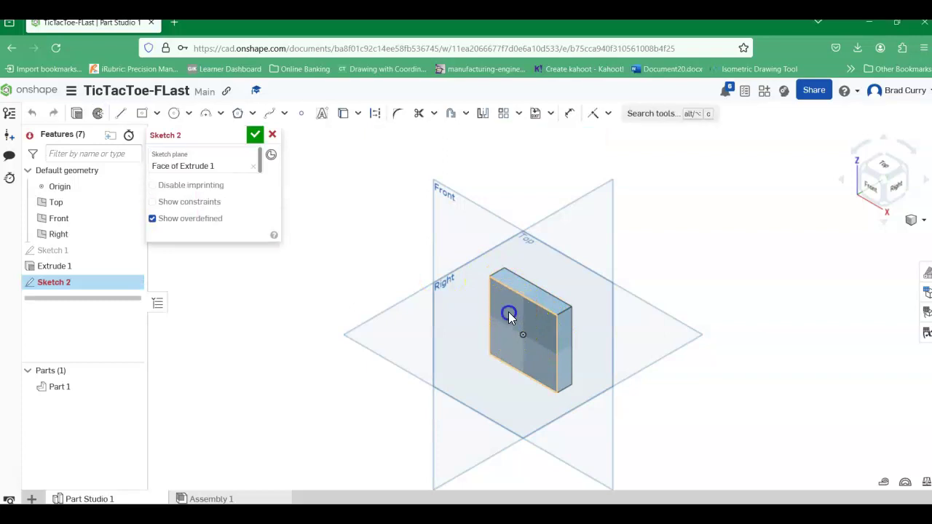
{"action": "left_click", "coordinate": [872, 191]}
{"action": "middle_click_drag", "start_coordinate": [826, 270], "coordinate": [762, 261]}
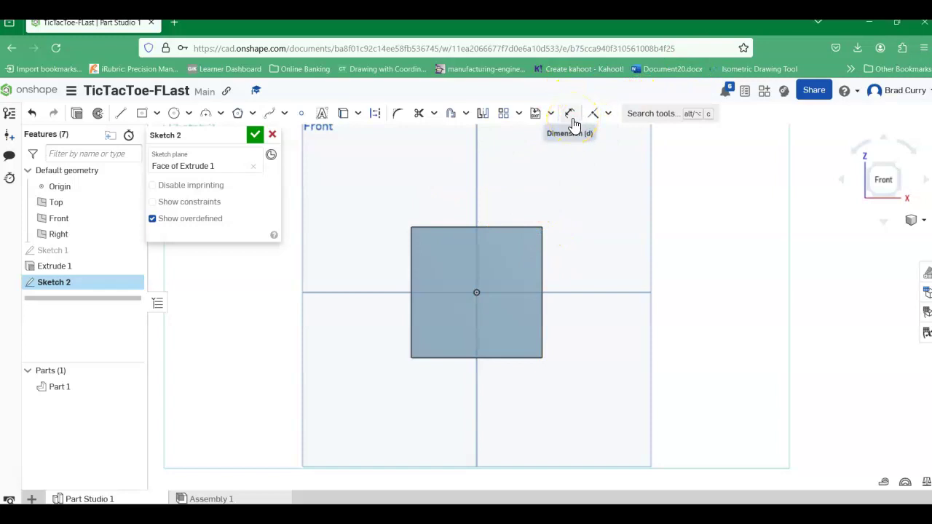
{"action": "left_click", "coordinate": [594, 117]}
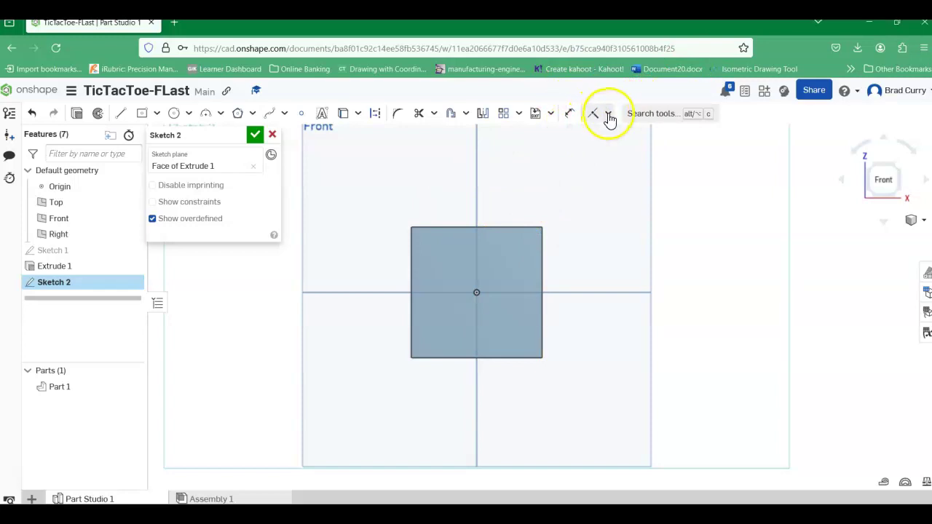
{"action": "left_click", "coordinate": [609, 114]}
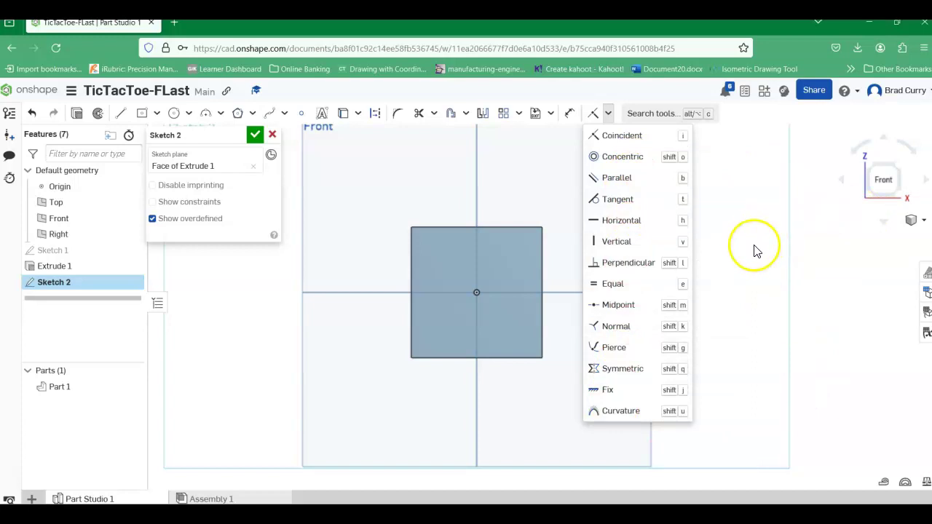
{"action": "left_click", "coordinate": [742, 207]}
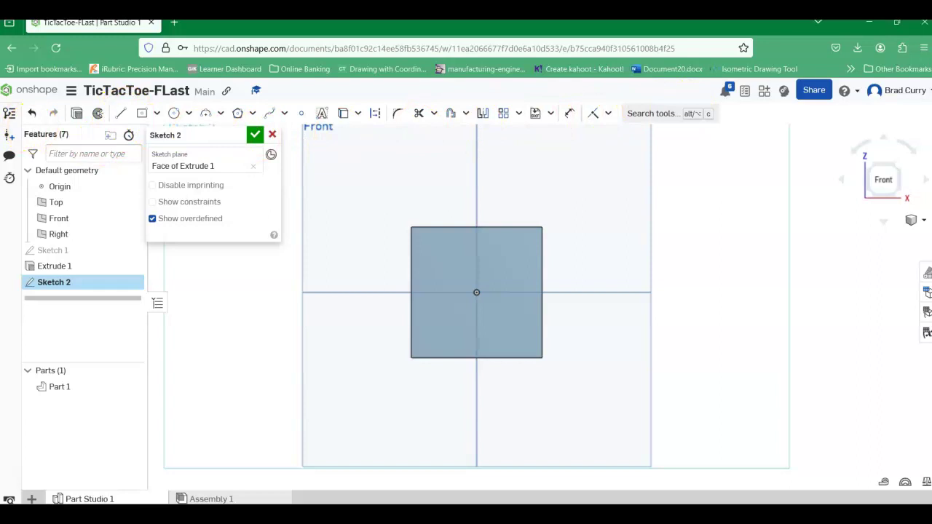
Draw two vertical lines from the face's top edge to its bottom edge, the first about 0.8 in from the left edge, dividing it into three columns
{"action": "left_click", "coordinate": [121, 114]}
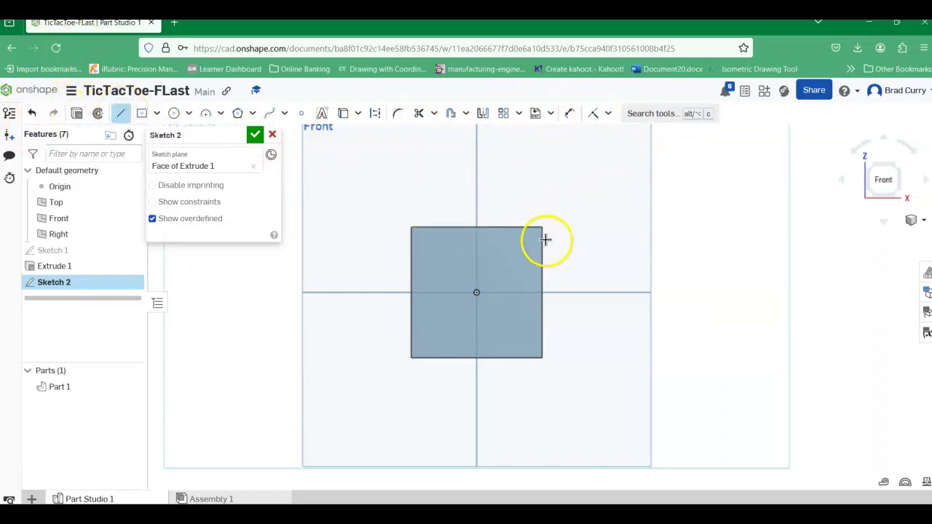
{"action": "left_click", "coordinate": [457, 228]}
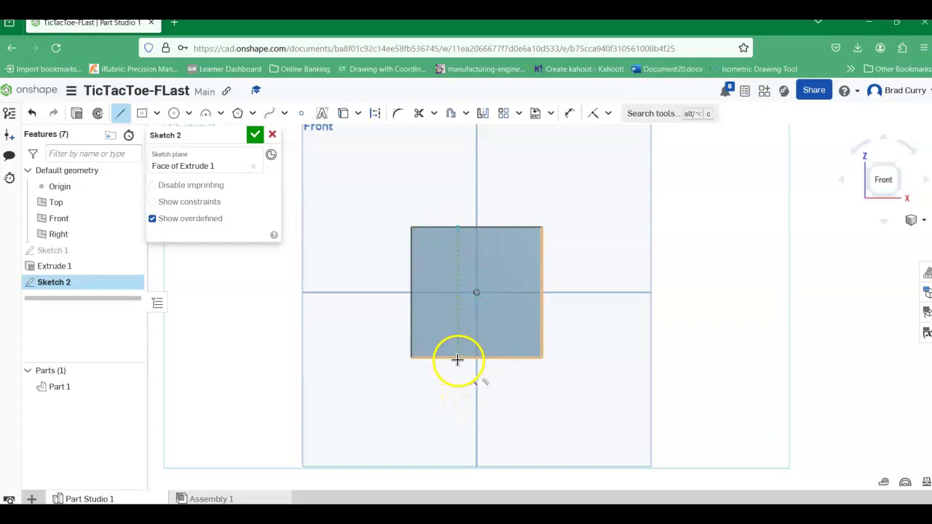
{"action": "left_click", "coordinate": [457, 357]}
{"action": "right_click", "coordinate": [761, 286]}
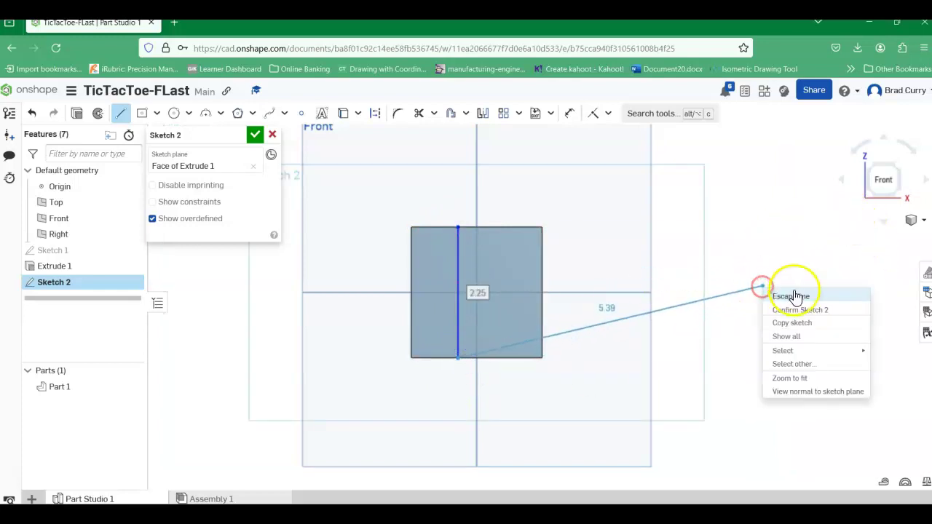
{"action": "left_click", "coordinate": [794, 296]}
{"action": "left_click", "coordinate": [120, 113]}
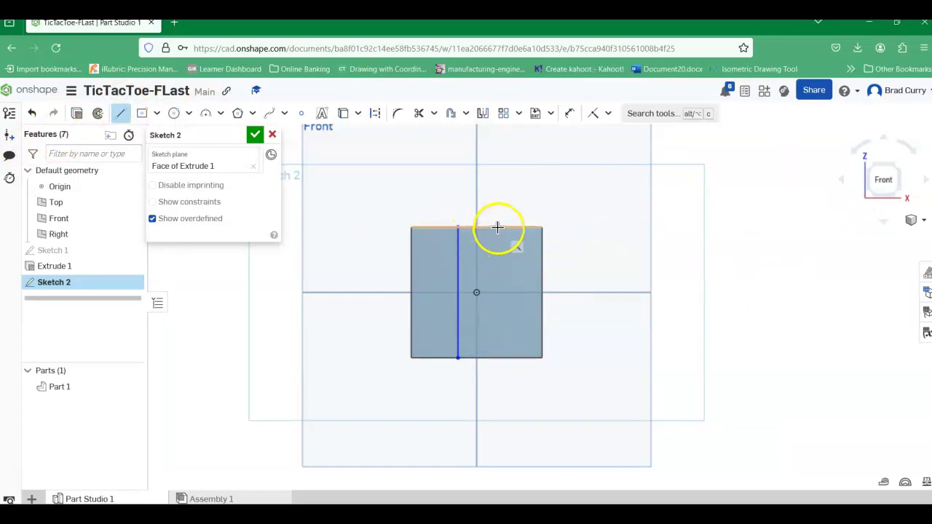
{"action": "left_click_drag", "start_coordinate": [501, 228], "coordinate": [501, 356]}
{"action": "right_click", "coordinate": [654, 223]}
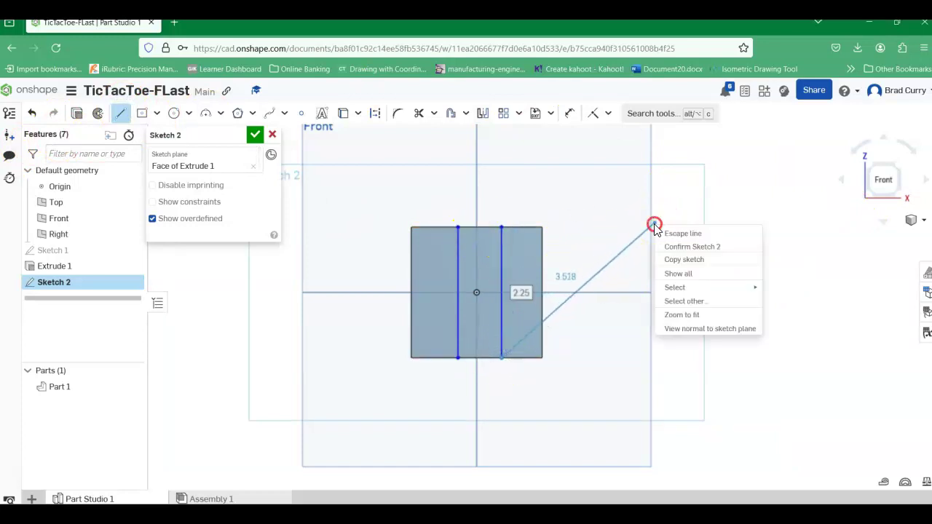
{"action": "left_click", "coordinate": [696, 236]}
Dimension the distance from the face's left edge to the left vertical line as 0.75 in
{"action": "scroll", "coordinate": [536, 284], "scroll_direction": "up", "scroll_amount": 3}
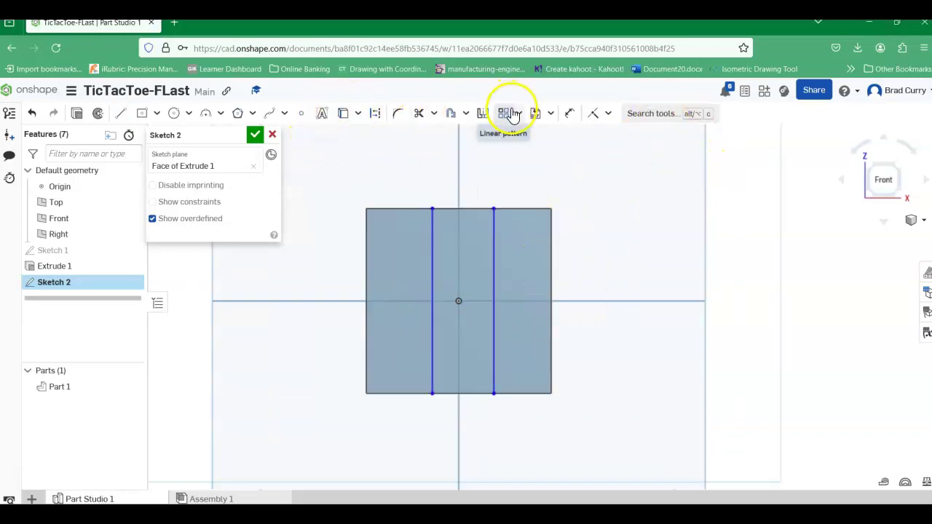
{"action": "left_click", "coordinate": [571, 115]}
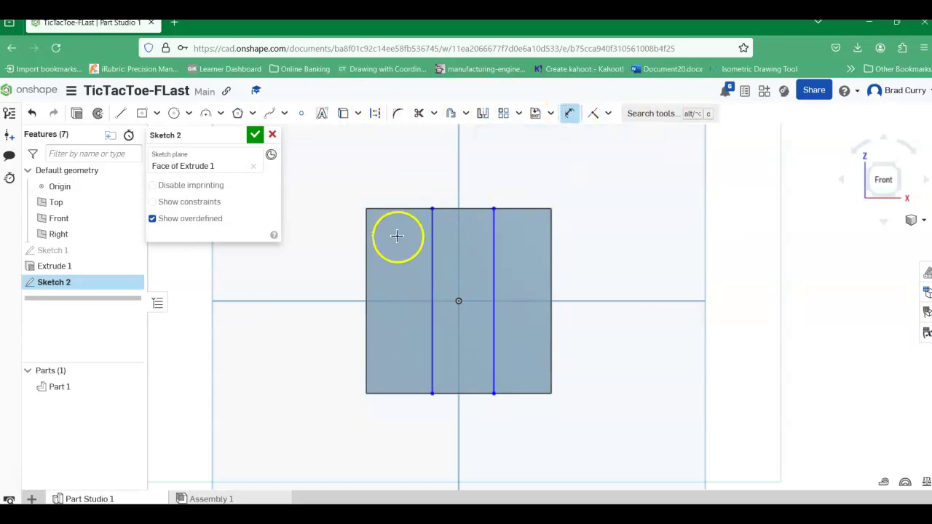
{"action": "left_click", "coordinate": [429, 235]}
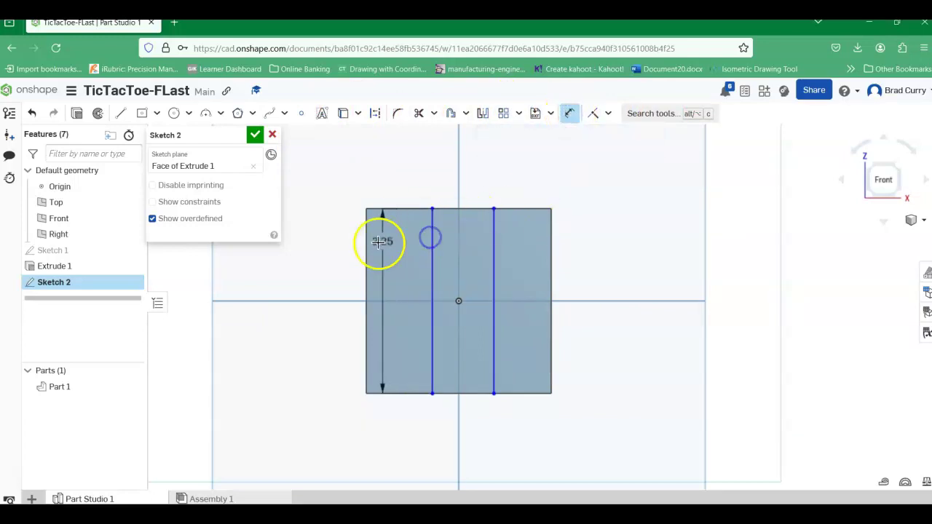
{"action": "left_click", "coordinate": [365, 244]}
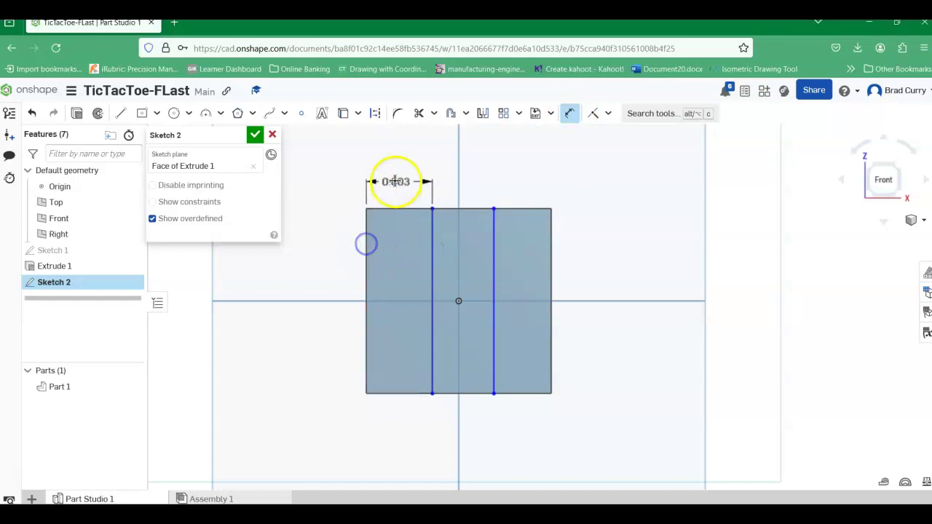
{"action": "left_click", "coordinate": [402, 172]}
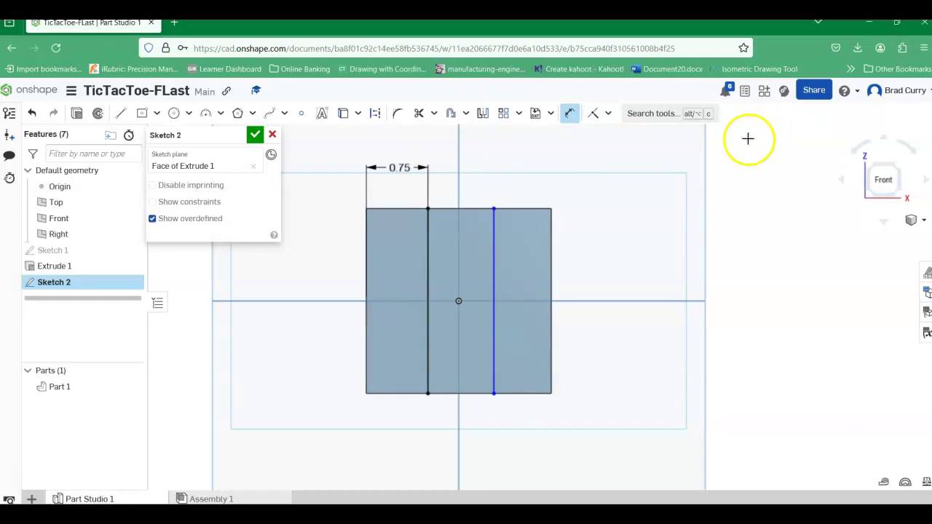
Dimension the distance between the two vertical lines as 0.75 in
{"action": "left_click", "coordinate": [495, 236]}
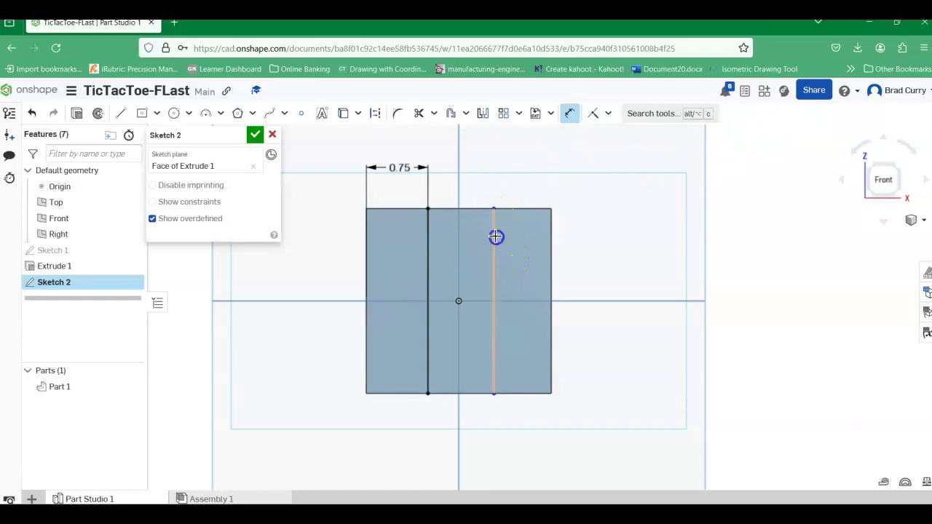
{"action": "left_click", "coordinate": [428, 237]}
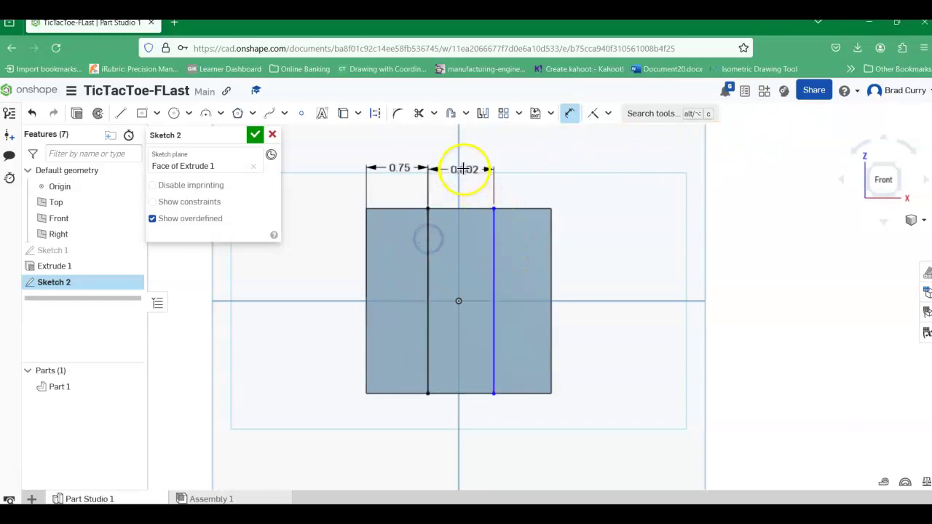
{"action": "left_click", "coordinate": [466, 172]}
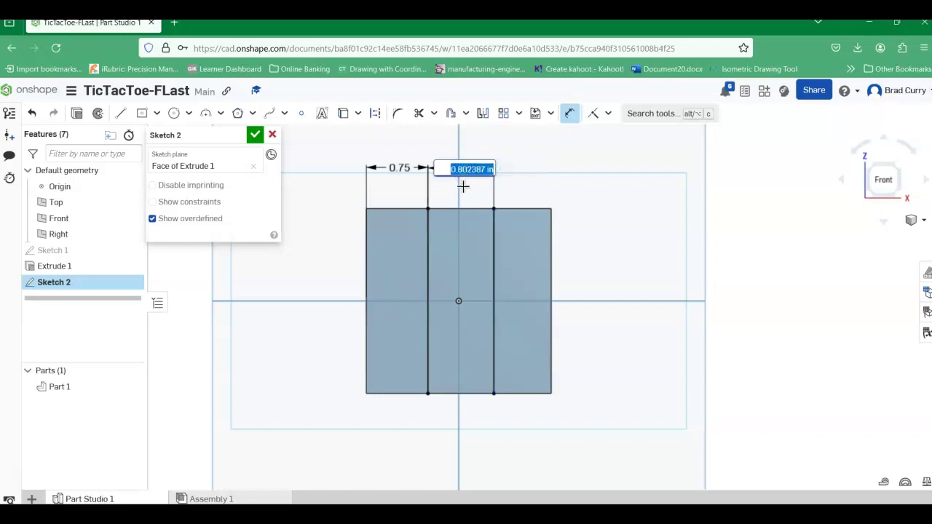
{"action": "key", "text": "Return"}
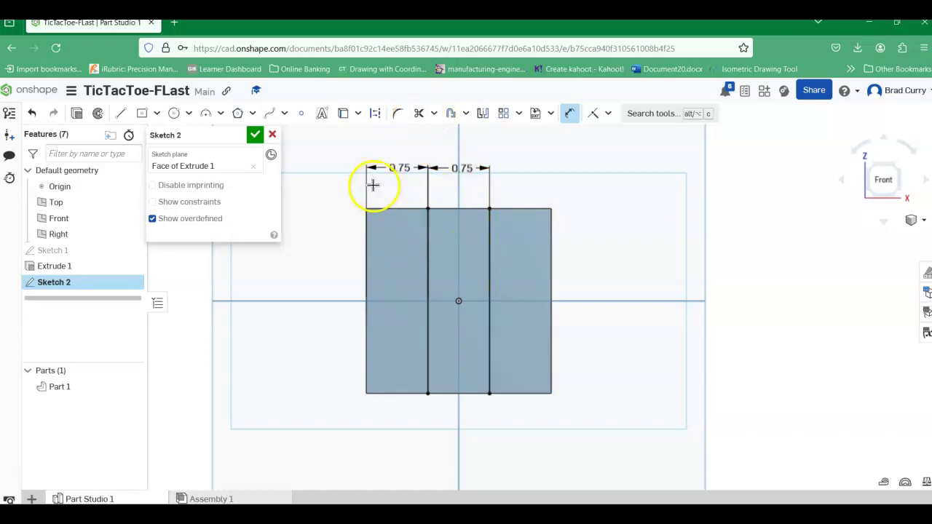
Draw a horizontal line from the face's left edge to its right edge, about 0.73 in below the top edge
{"action": "left_click", "coordinate": [119, 115]}
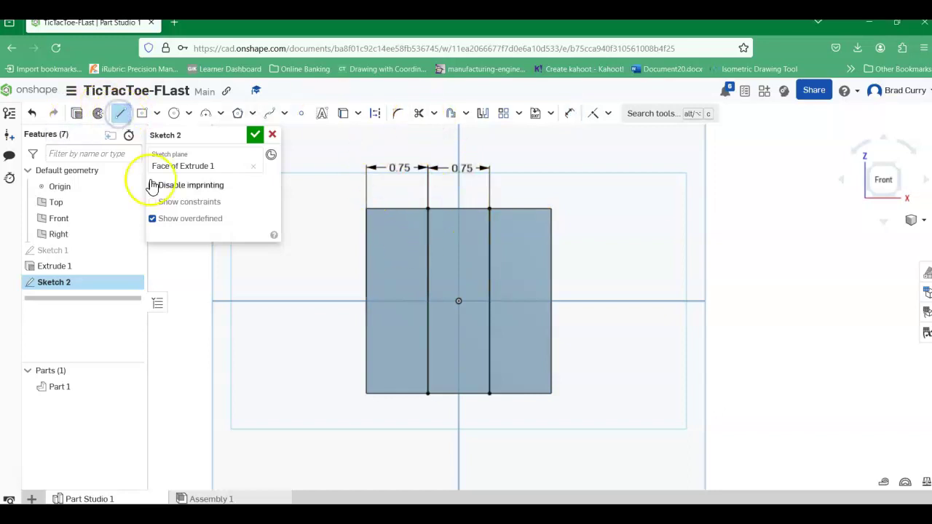
{"action": "left_click", "coordinate": [366, 268]}
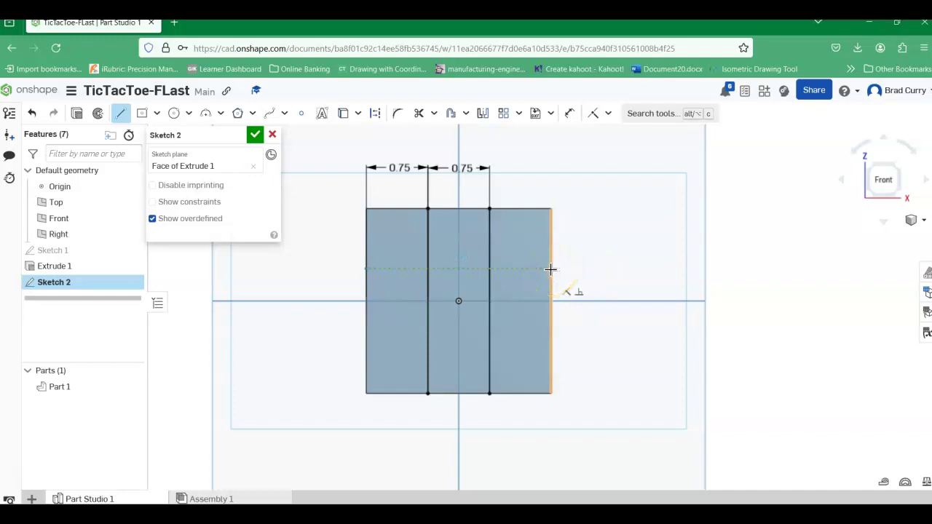
{"action": "left_click", "coordinate": [551, 269]}
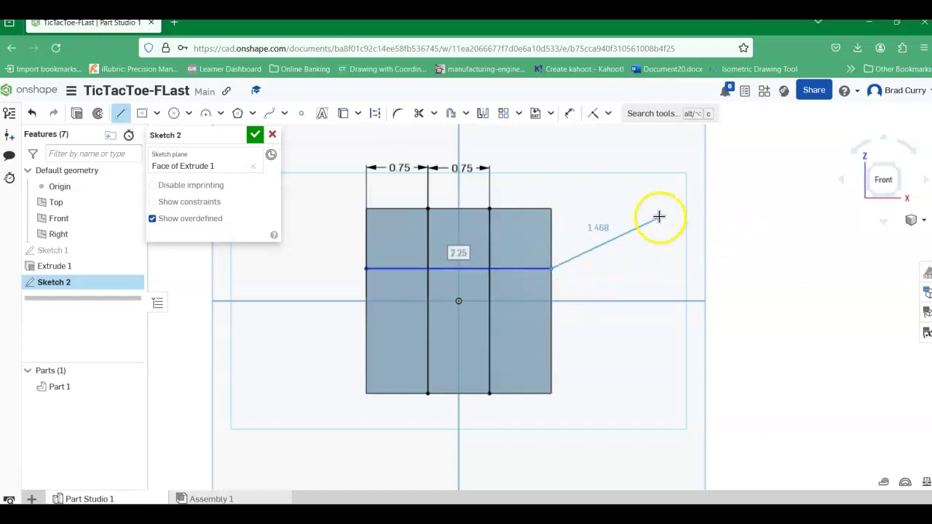
{"action": "right_click", "coordinate": [659, 218]}
{"action": "left_click", "coordinate": [677, 228]}
Draw a second horizontal line about 2.18 in long from the face's left edge, below the first one
{"action": "left_click", "coordinate": [121, 115]}
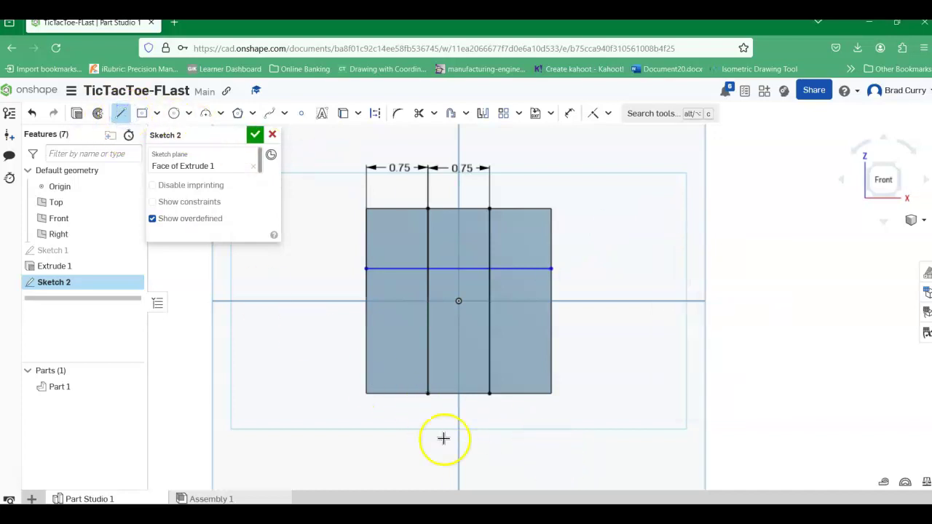
{"action": "left_click", "coordinate": [366, 333]}
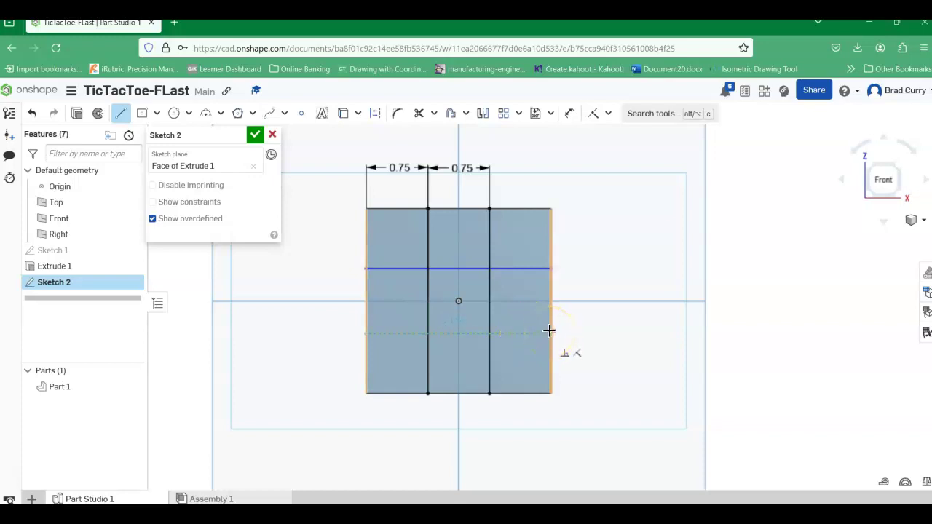
{"action": "left_click", "coordinate": [549, 333]}
{"action": "key", "text": "a"}
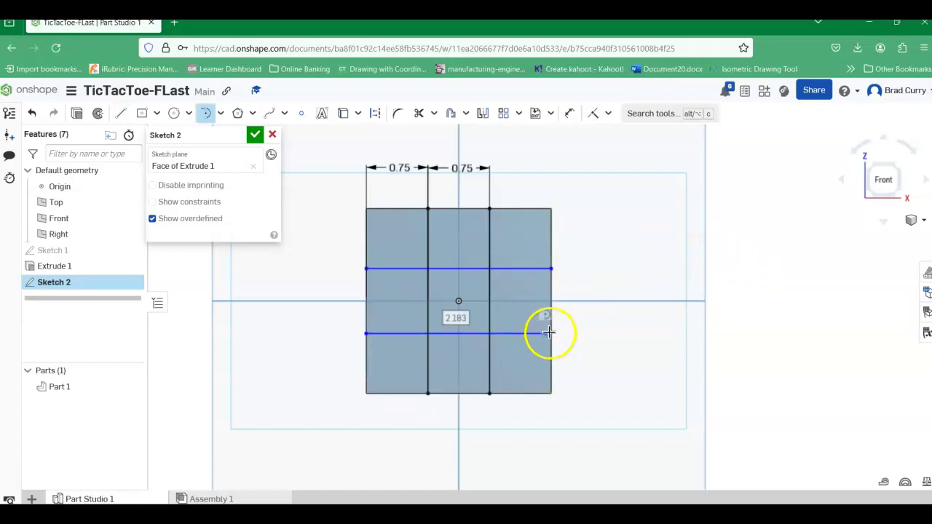
{"action": "scroll", "coordinate": [549, 333], "scroll_direction": "up", "scroll_amount": 4}
{"action": "scroll", "coordinate": [551, 339], "scroll_direction": "down", "scroll_amount": 2}
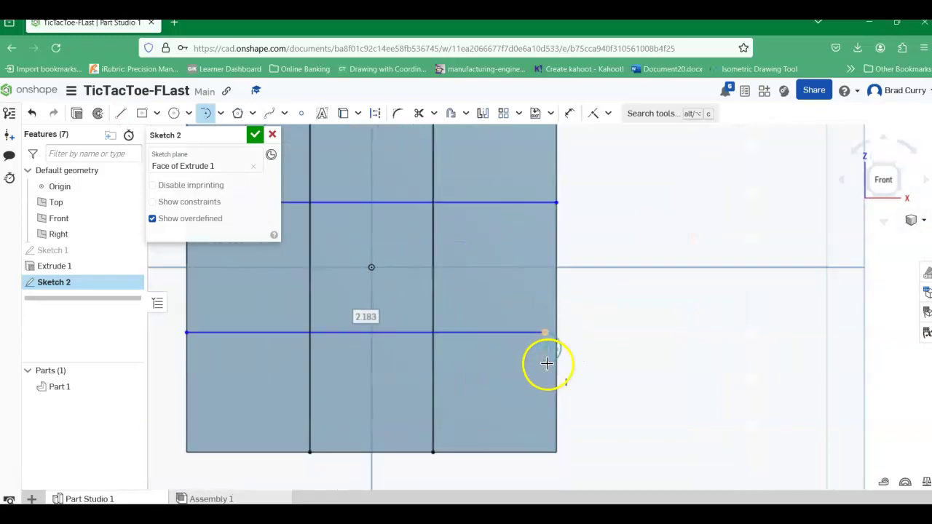
{"action": "scroll", "coordinate": [575, 325], "scroll_direction": "up", "scroll_amount": 2}
{"action": "key", "text": "l"}
{"action": "left_click", "coordinate": [579, 333]}
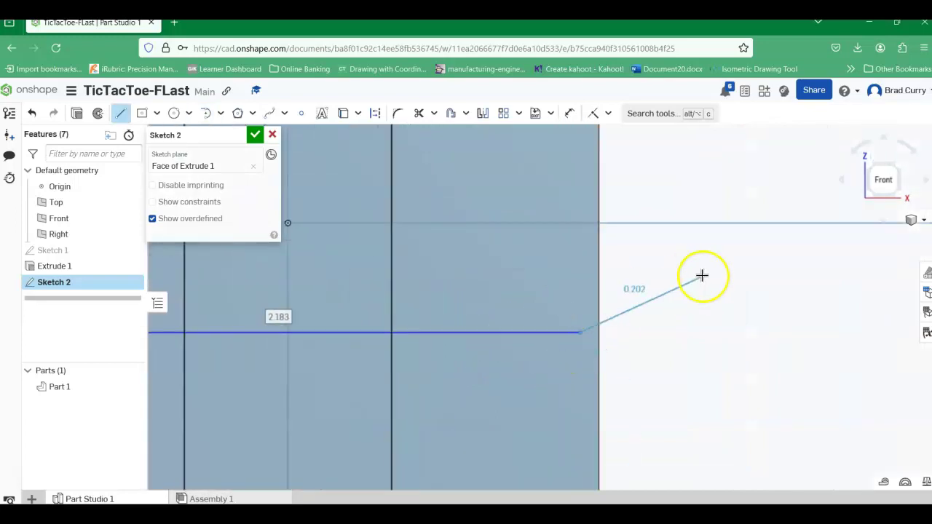
{"action": "right_click", "coordinate": [702, 275]}
{"action": "left_click", "coordinate": [721, 284]}
{"action": "scroll", "coordinate": [694, 383], "scroll_direction": "down", "scroll_amount": 1}
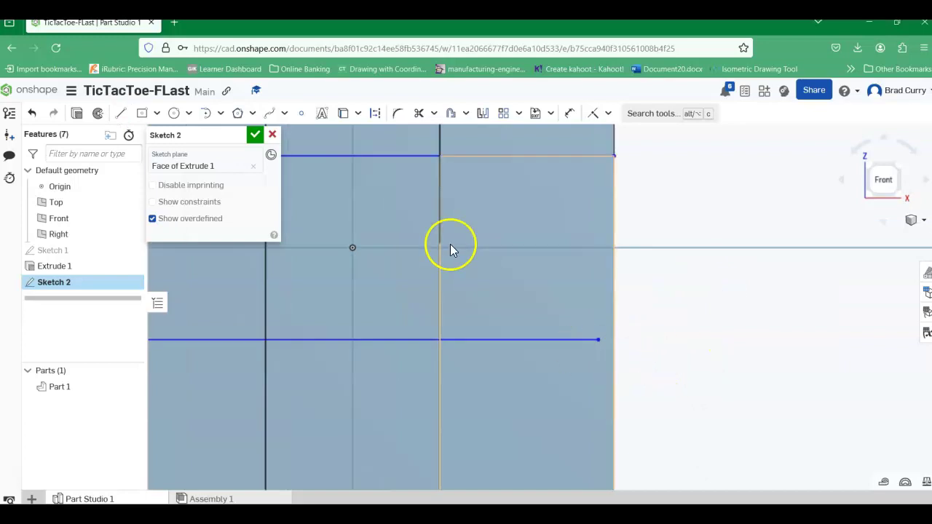
{"action": "scroll", "coordinate": [397, 304], "scroll_direction": "down", "scroll_amount": 3}
{"action": "right_click_drag", "start_coordinate": [400, 306], "coordinate": [476, 303]}
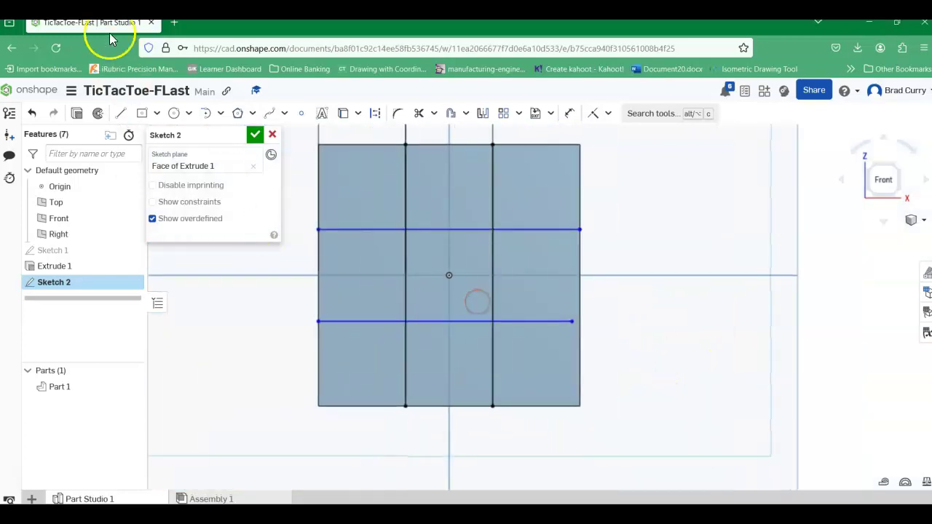
Undo the short lower horizontal line and restore the full-width upper one
{"action": "left_click", "coordinate": [32, 115]}
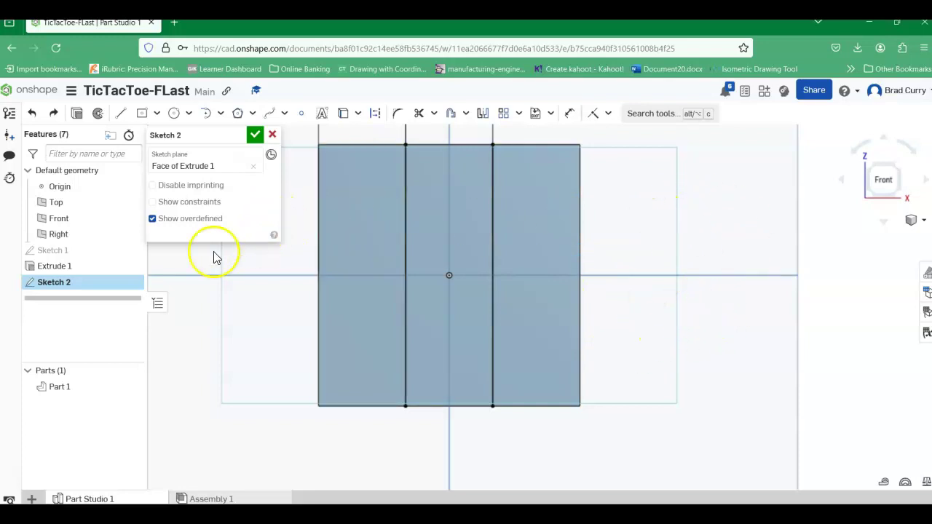
{"action": "left_click", "coordinate": [55, 115]}
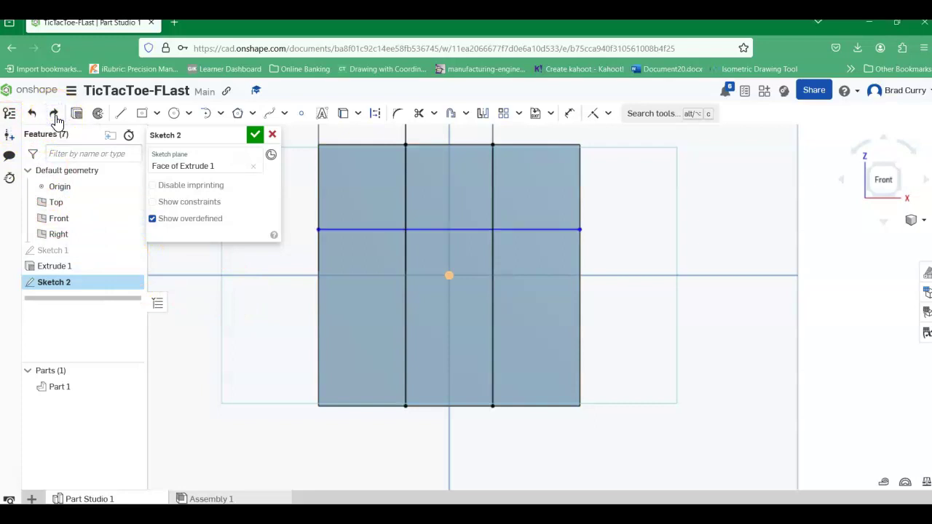
Draw the lower horizontal line from the face's left edge to its right edge, about 0.67 in below the upper horizontal line
{"action": "left_click", "coordinate": [122, 114]}
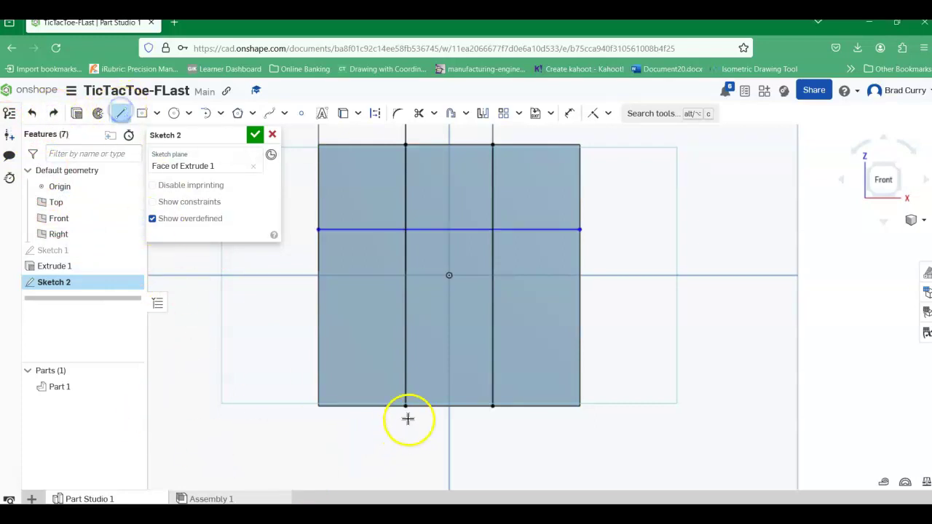
{"action": "left_click", "coordinate": [319, 307]}
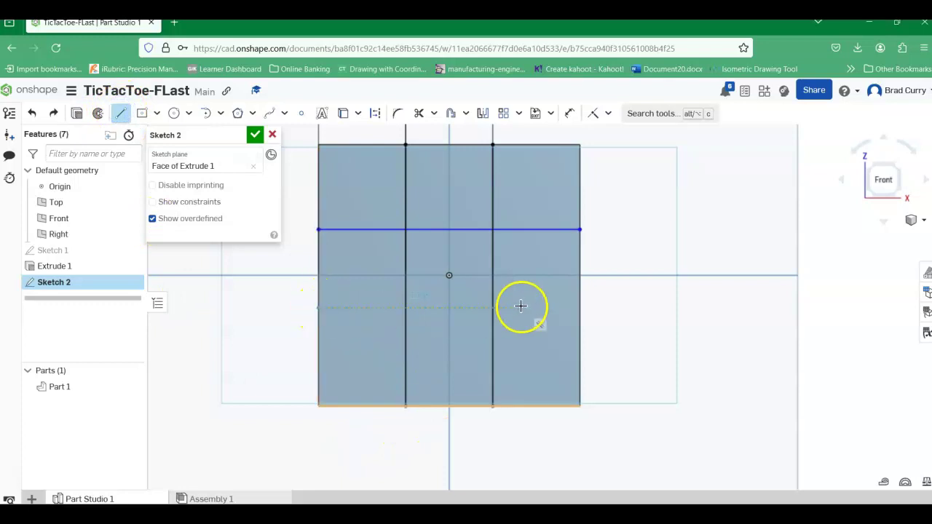
{"action": "left_click", "coordinate": [579, 309]}
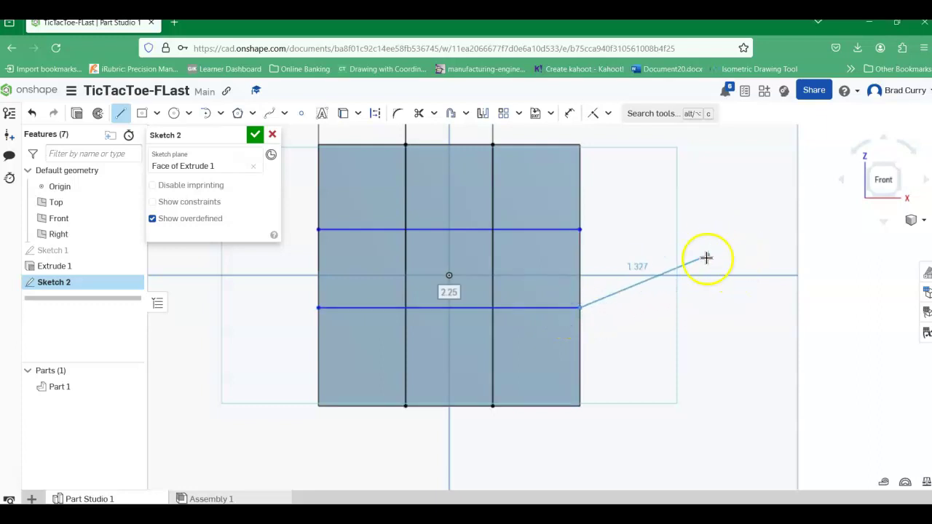
{"action": "right_click", "coordinate": [739, 255]}
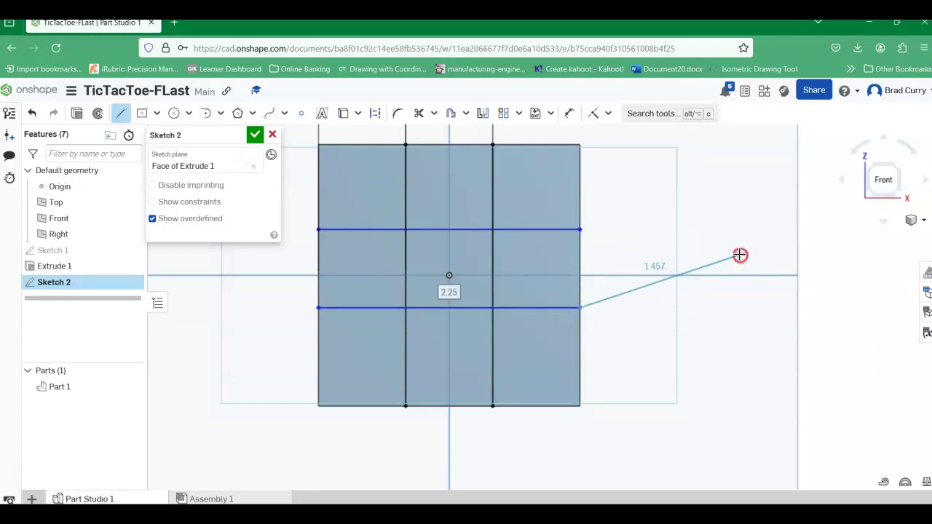
{"action": "left_click", "coordinate": [757, 265]}
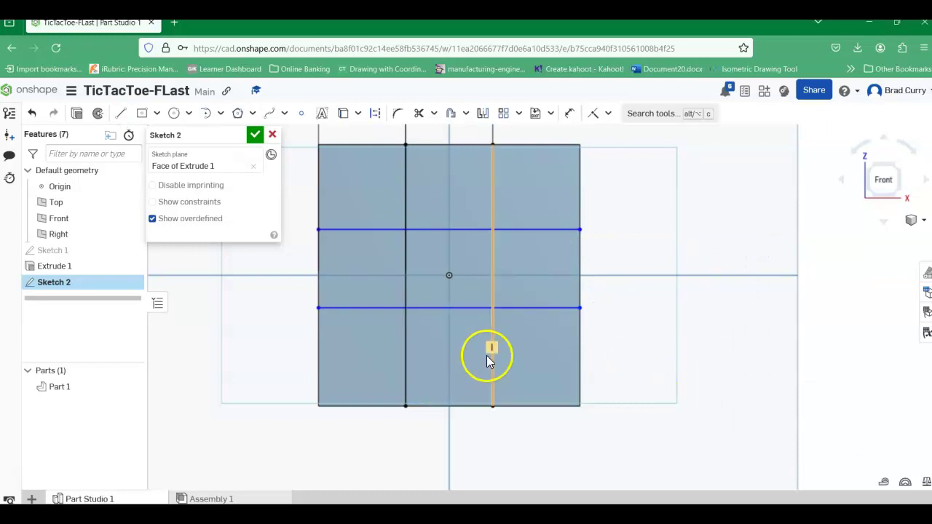
Dimension the distance from the face's top edge to the upper horizontal line
{"action": "scroll", "coordinate": [643, 238], "scroll_direction": "down", "scroll_amount": 2}
{"action": "middle_click_drag", "start_coordinate": [643, 238], "coordinate": [635, 287]}
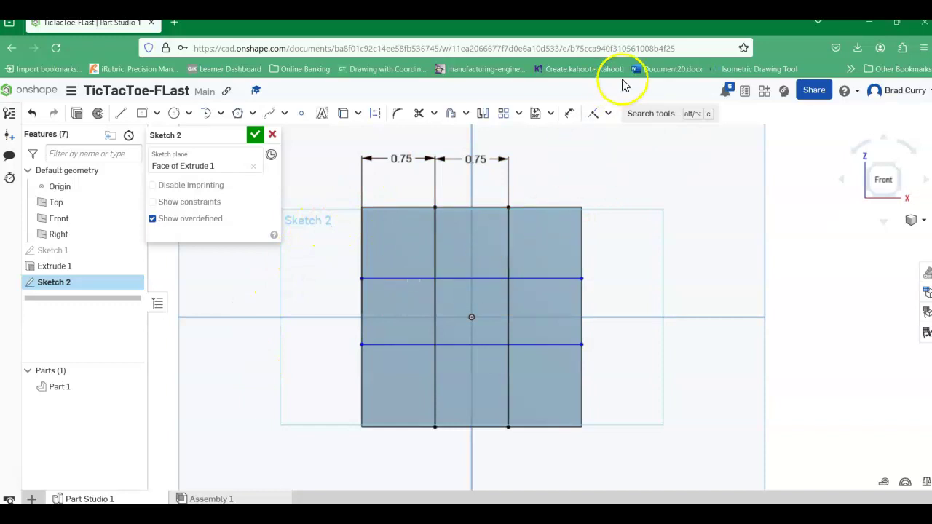
{"action": "left_click", "coordinate": [570, 113]}
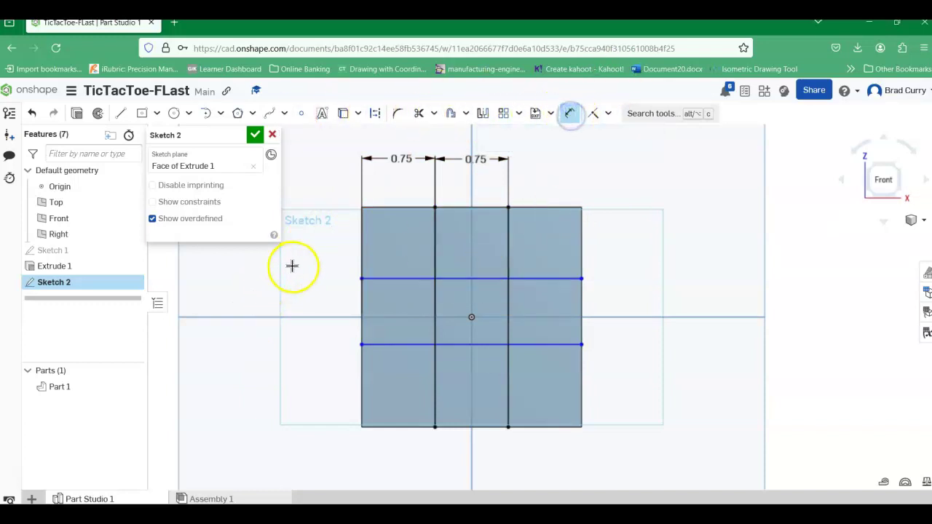
{"action": "left_click", "coordinate": [400, 208]}
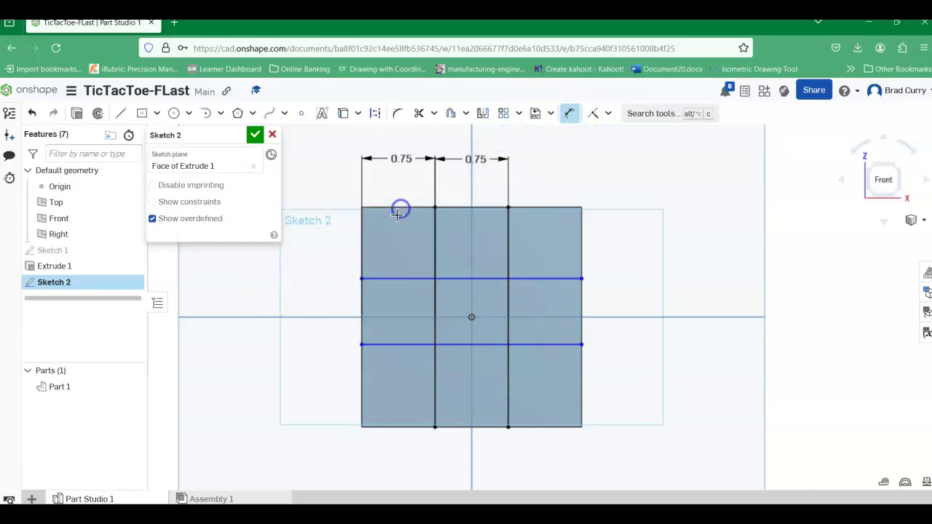
{"action": "left_click", "coordinate": [394, 277]}
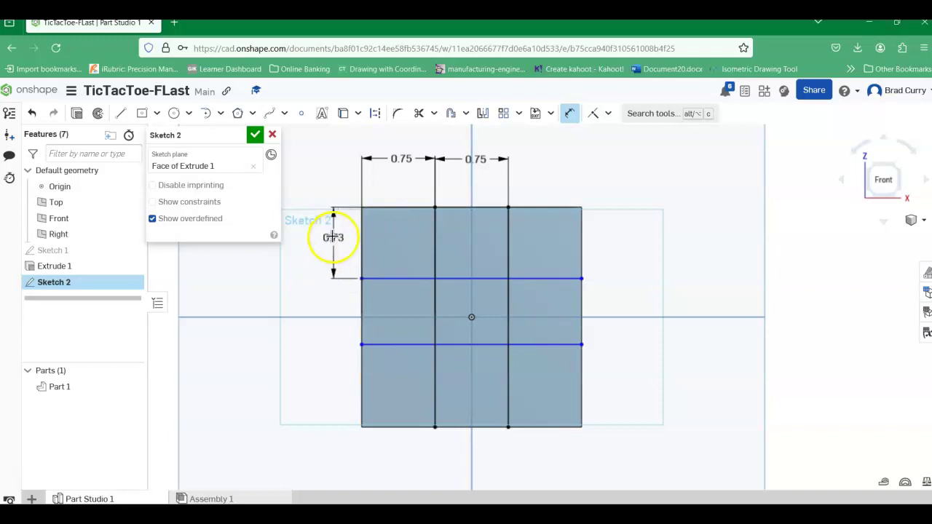
{"action": "left_click", "coordinate": [301, 251]}
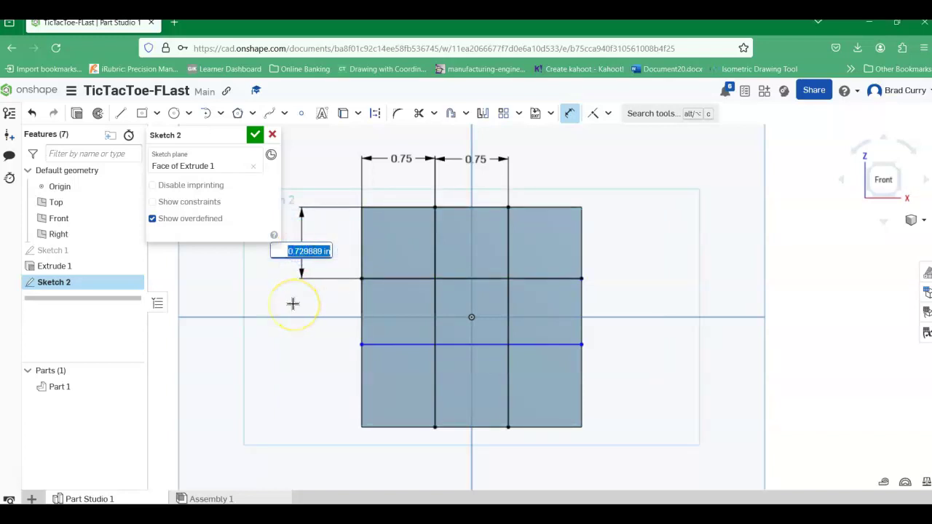
{"action": "double_click", "coordinate": [305, 252]}
{"action": "left_click", "coordinate": [500, 144]}
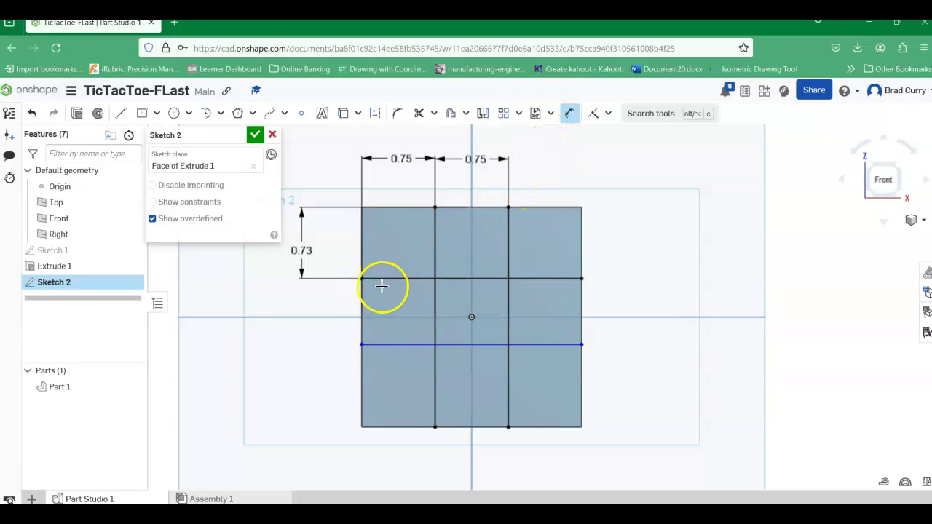
Dimension the distance between the two horizontal lines as 0.75 in
{"action": "left_click_drag", "start_coordinate": [382, 279], "coordinate": [383, 345]}
{"action": "left_click", "coordinate": [383, 346]}
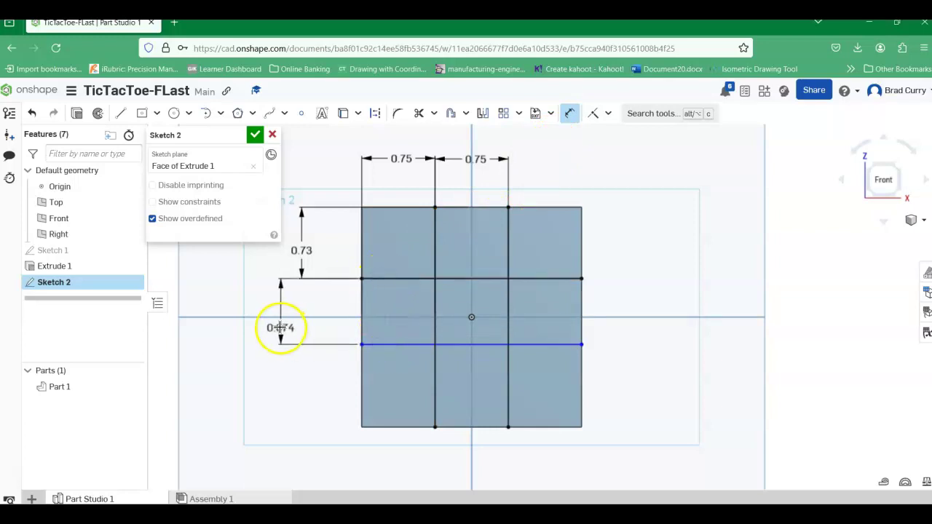
{"action": "left_click", "coordinate": [272, 311]}
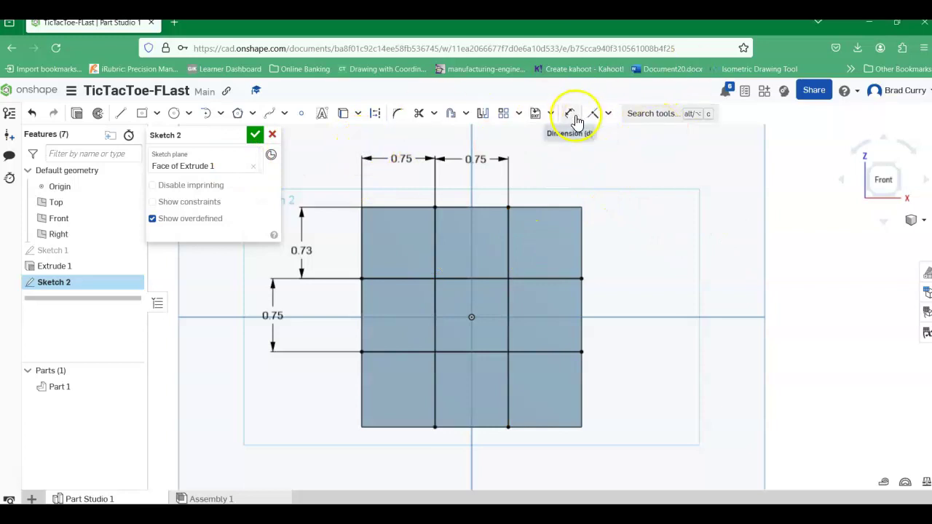
Set the distance from the face's top edge to the upper horizontal line to 0.75 in
{"action": "double_click", "coordinate": [308, 249]}
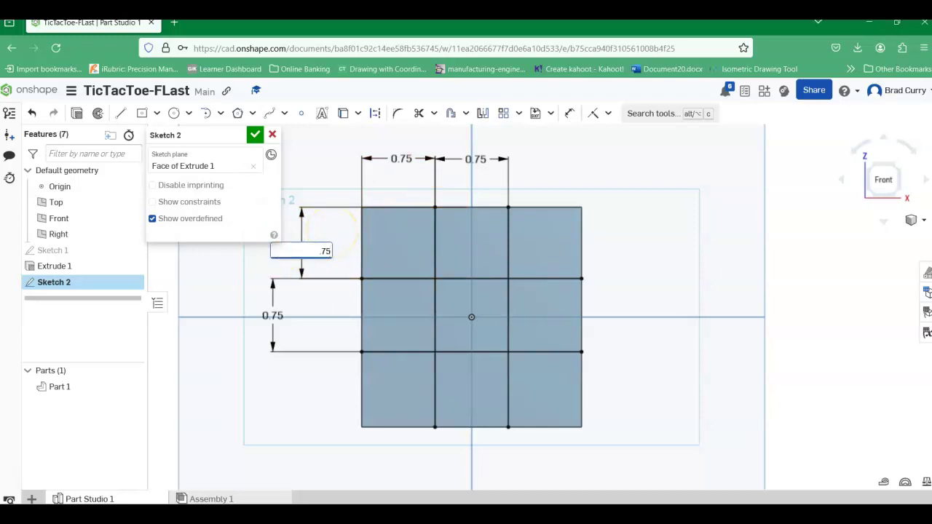
{"action": "type", "text": ".75"}
{"action": "key", "text": "Return"}
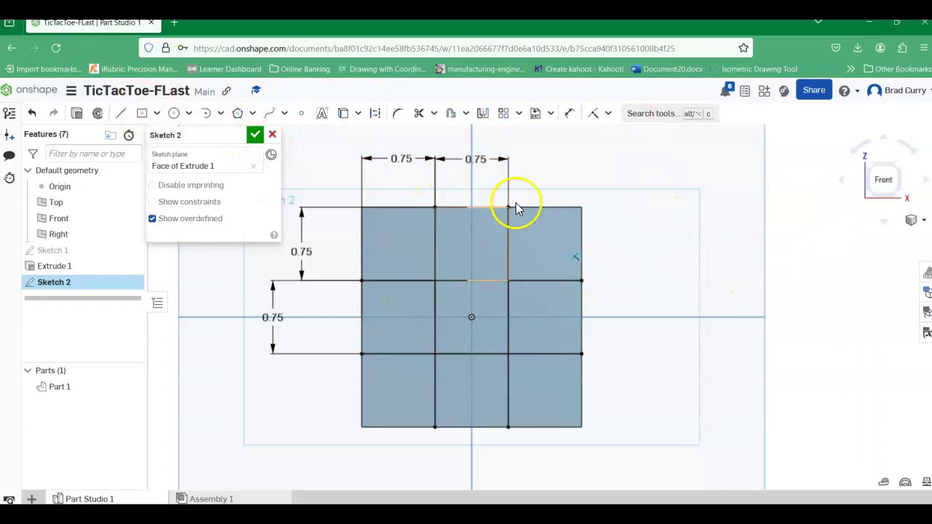
{"action": "scroll", "coordinate": [443, 236], "scroll_direction": "up", "scroll_amount": 3}
{"action": "scroll", "coordinate": [433, 247], "scroll_direction": "down", "scroll_amount": 3}
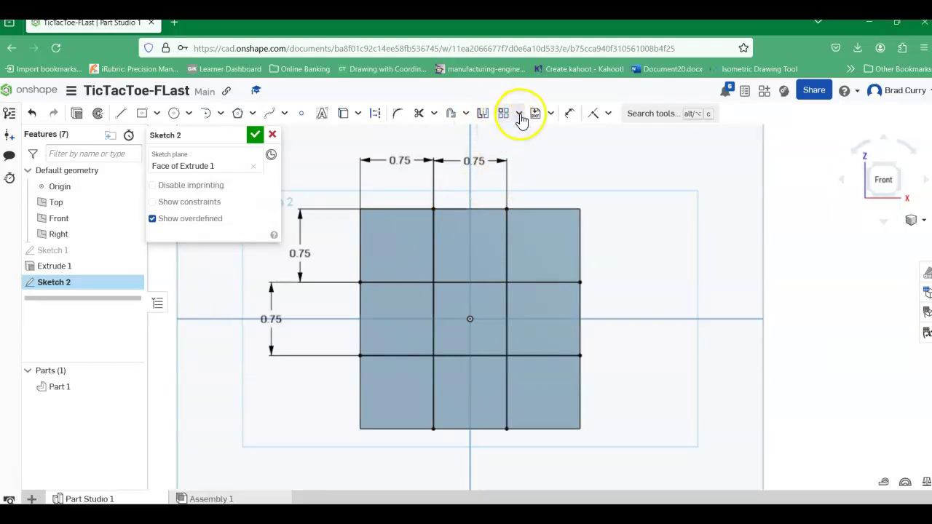
{"action": "left_click", "coordinate": [466, 115]}
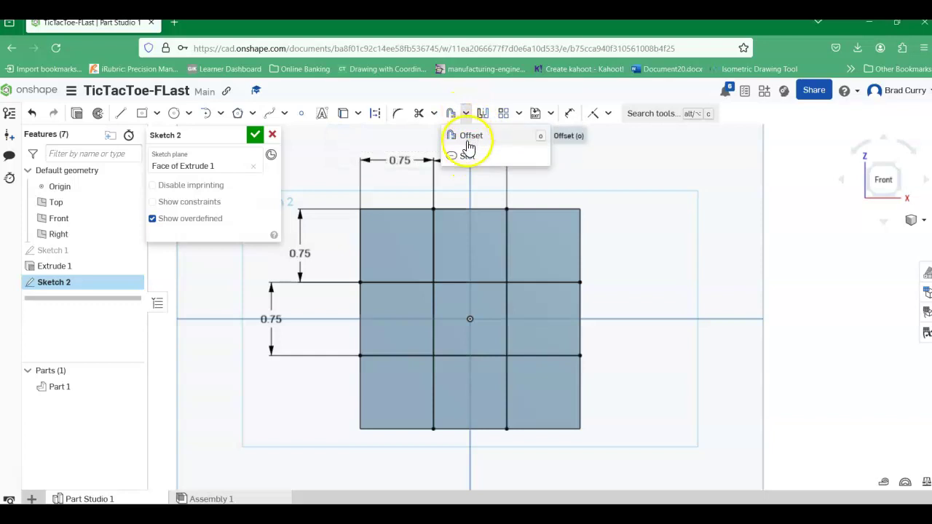
{"action": "left_click", "coordinate": [435, 115]}
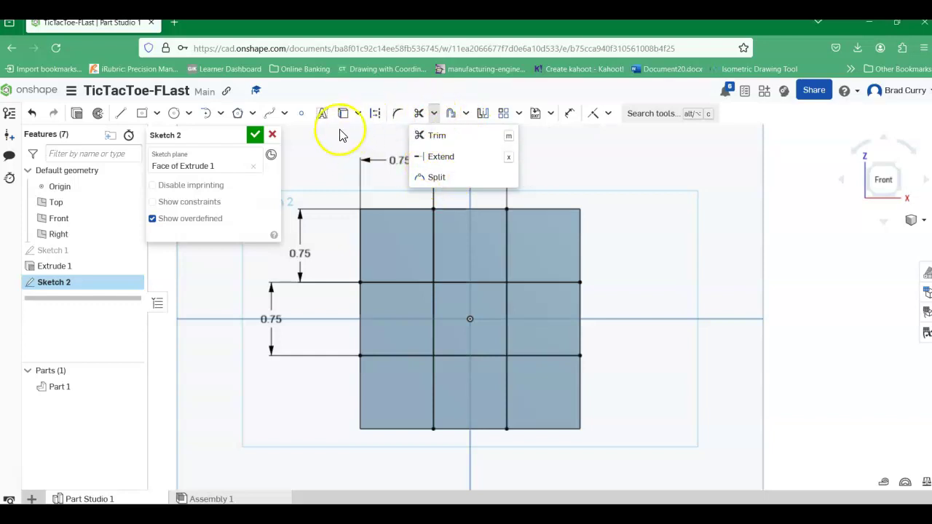
{"action": "left_click", "coordinate": [285, 115]}
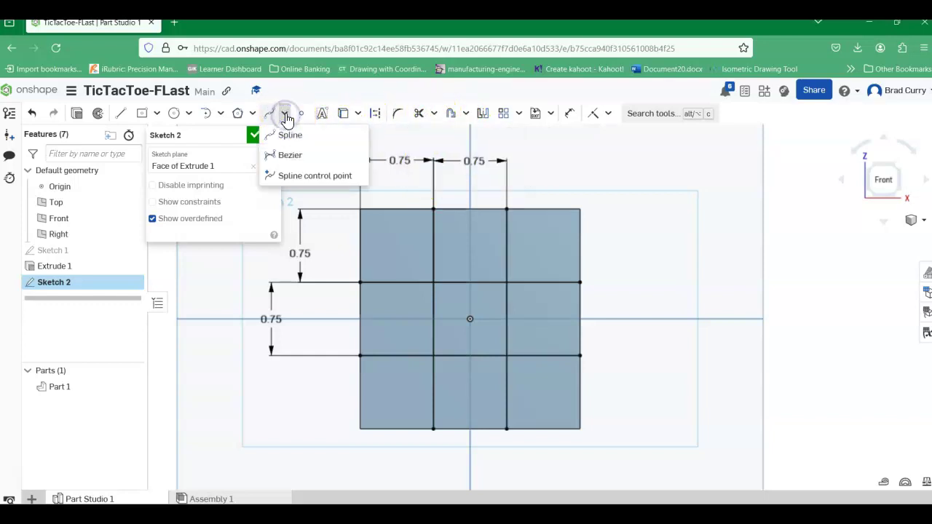
{"action": "left_click", "coordinate": [286, 115]}
{"action": "left_click", "coordinate": [252, 115]}
{"action": "left_click", "coordinate": [251, 115]}
{"action": "left_click", "coordinate": [222, 115]}
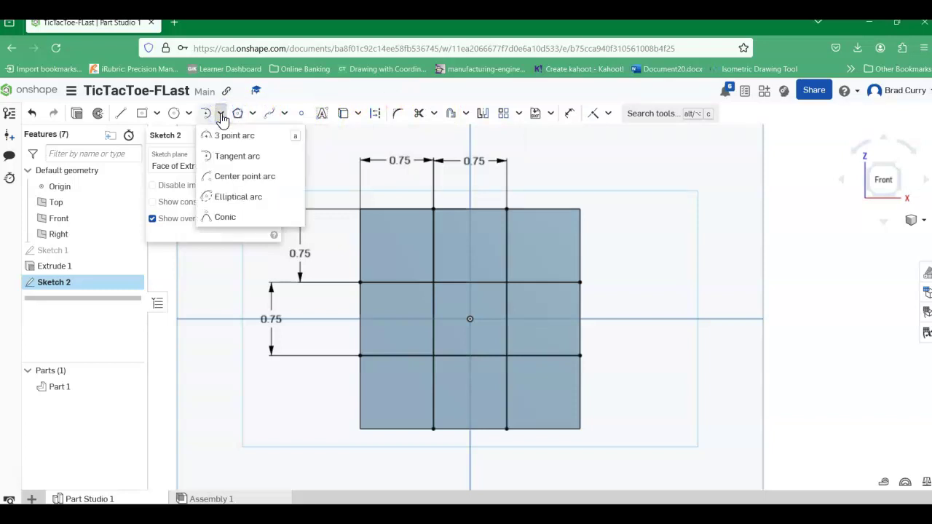
{"action": "left_click", "coordinate": [221, 115]}
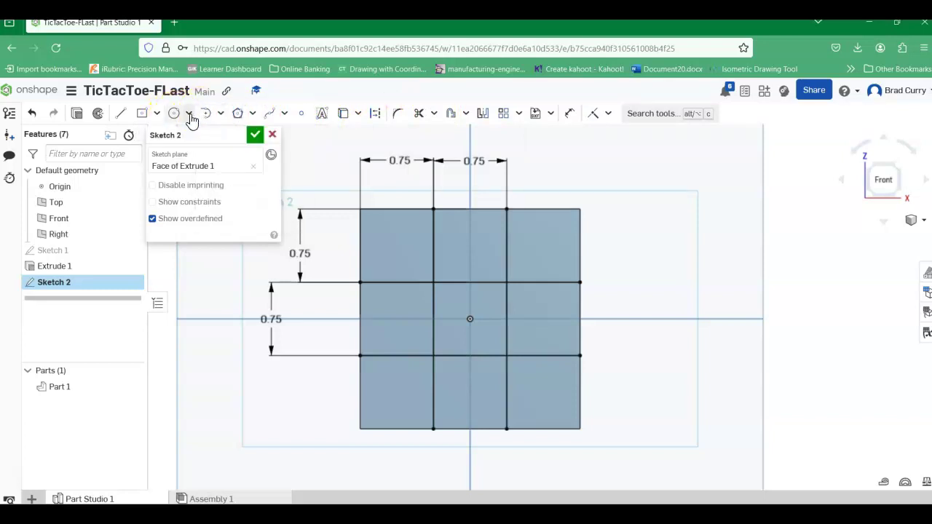
{"action": "left_click", "coordinate": [189, 115]}
{"action": "left_click", "coordinate": [189, 115]}
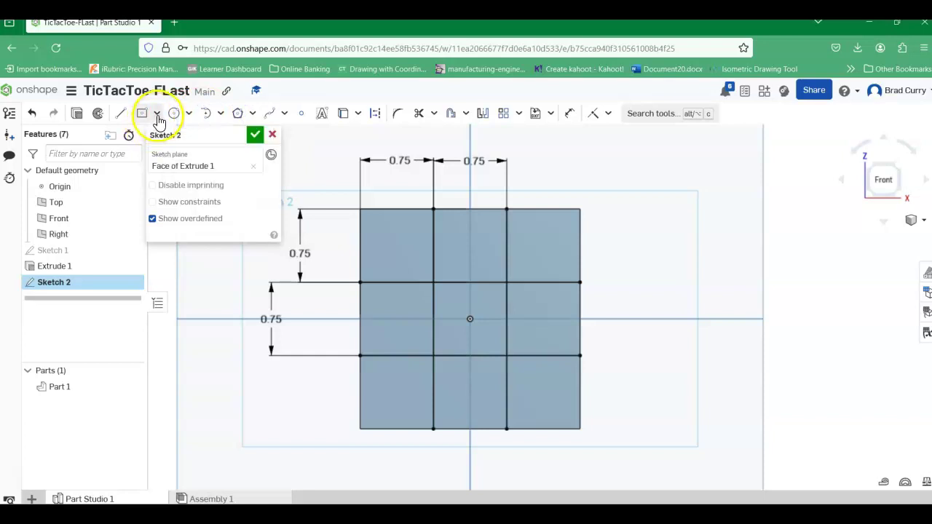
{"action": "left_click", "coordinate": [157, 115]}
{"action": "left_click", "coordinate": [157, 115]}
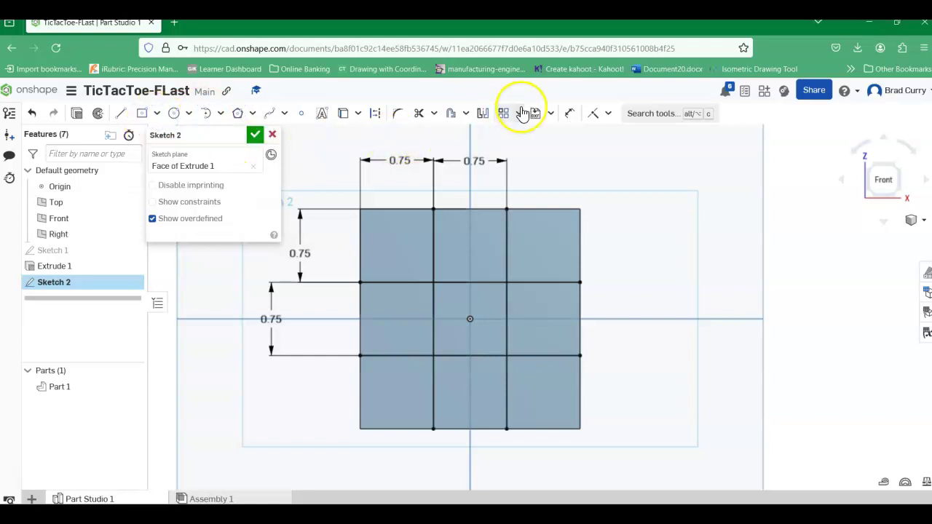
Offset the left vertical grid line 0.0625 in toward the face's left edge
{"action": "left_click", "coordinate": [452, 116]}
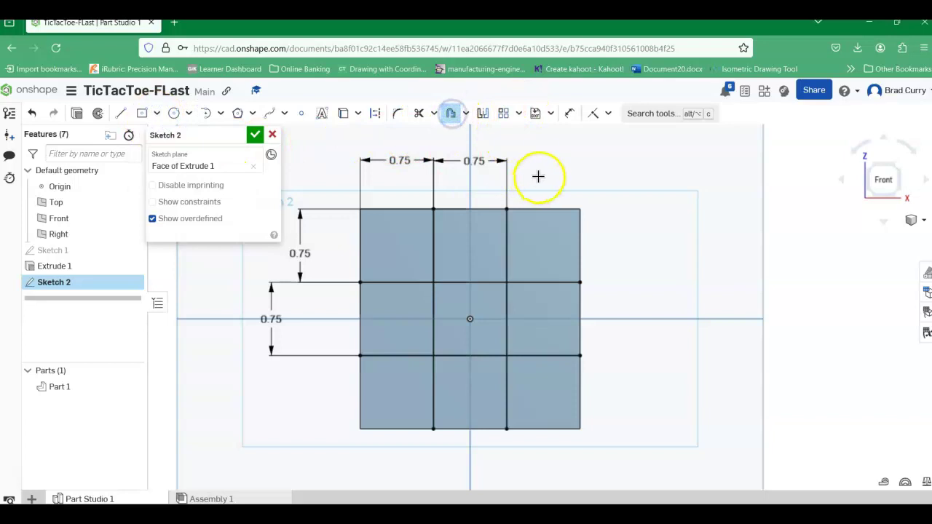
{"action": "left_click", "coordinate": [430, 247]}
{"action": "mouse_move", "coordinate": [448, 243]}
{"action": "left_mouse_down"}
{"action": "mouse_move", "coordinate": [414, 277]}
{"action": "mouse_move", "coordinate": [457, 253]}
{"action": "left_mouse_up"}
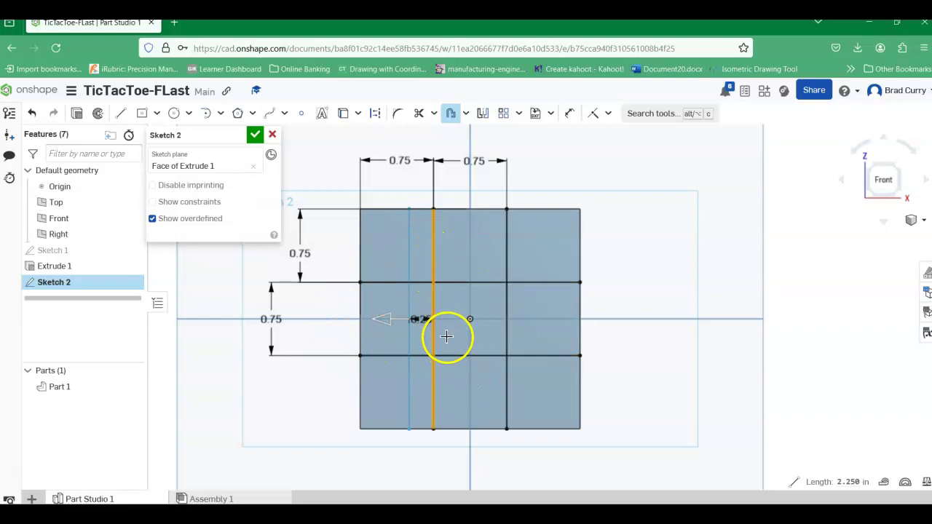
{"action": "scroll", "coordinate": [453, 328], "scroll_direction": "down", "scroll_amount": 1}
{"action": "scroll", "coordinate": [425, 337], "scroll_direction": "up", "scroll_amount": 3}
{"action": "scroll", "coordinate": [421, 337], "scroll_direction": "up", "scroll_amount": 2}
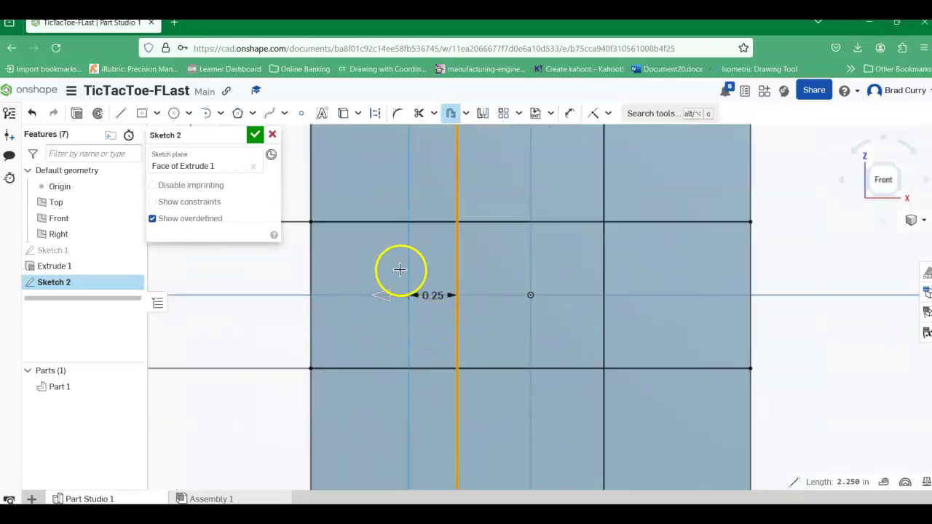
{"action": "scroll", "coordinate": [374, 296], "scroll_direction": "down", "scroll_amount": 1}
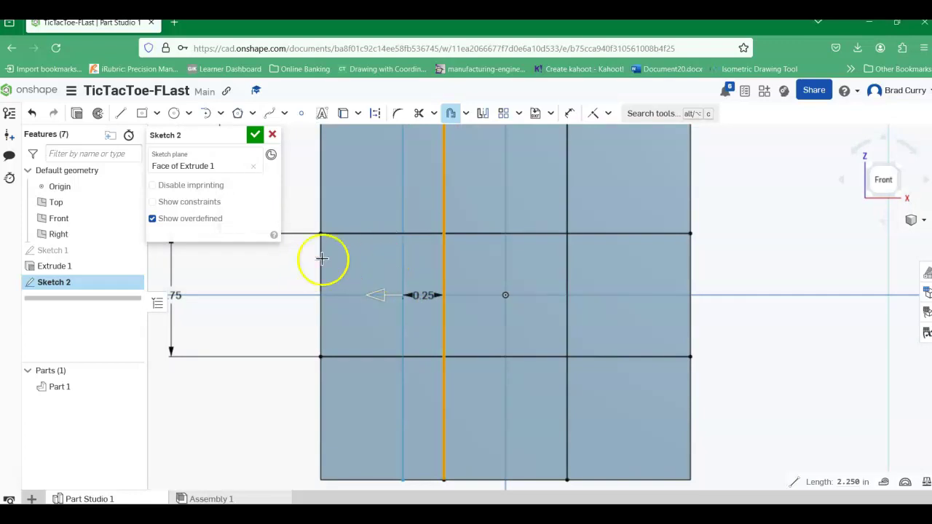
{"action": "left_click", "coordinate": [361, 198]}
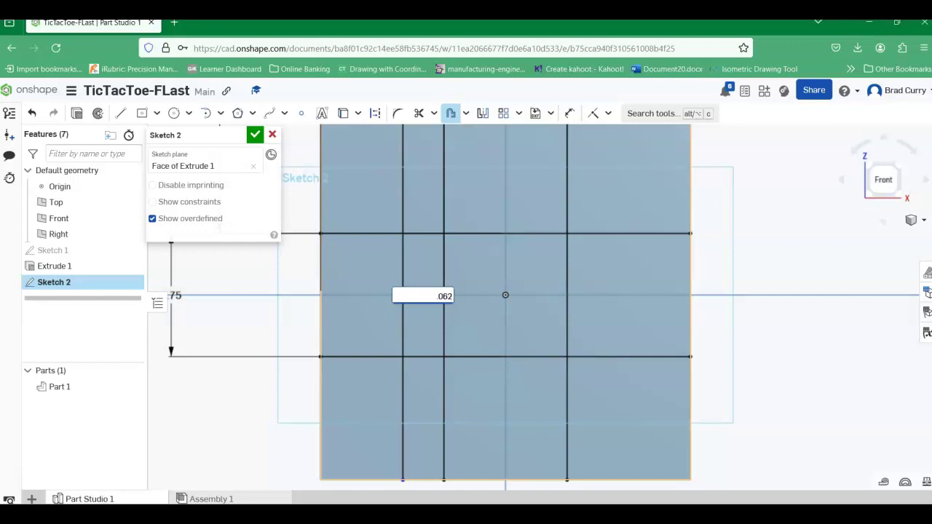
{"action": "key", "text": "Return"}
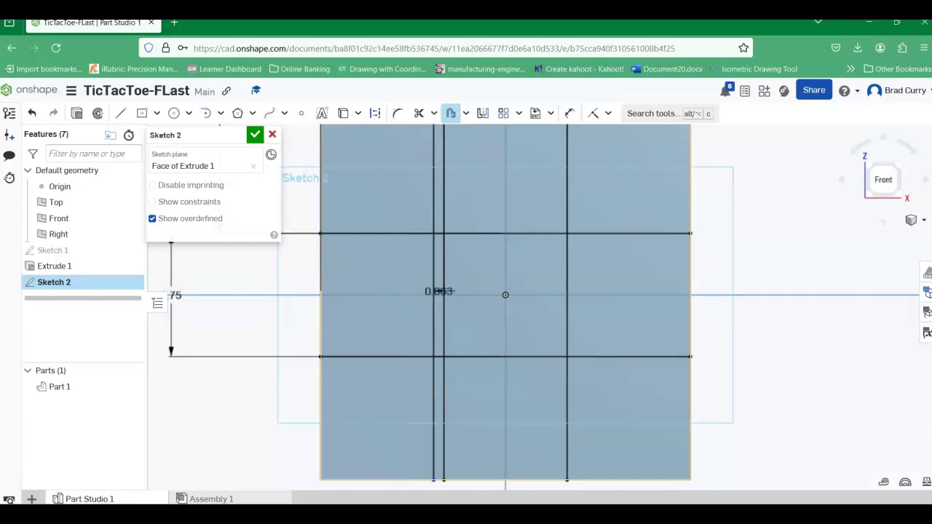
Offset the left vertical grid line 0.0625 in toward the centre of the face
{"action": "left_click", "coordinate": [444, 201]}
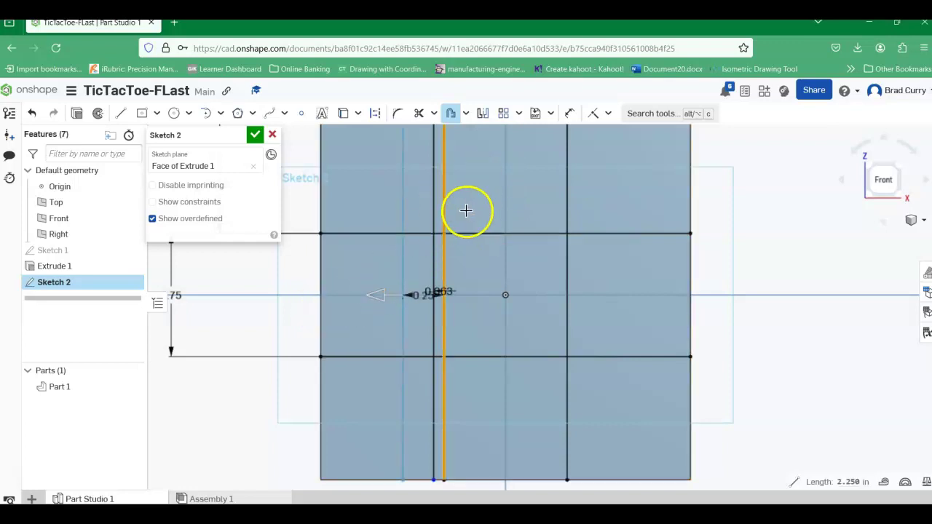
{"action": "left_click", "coordinate": [370, 294]}
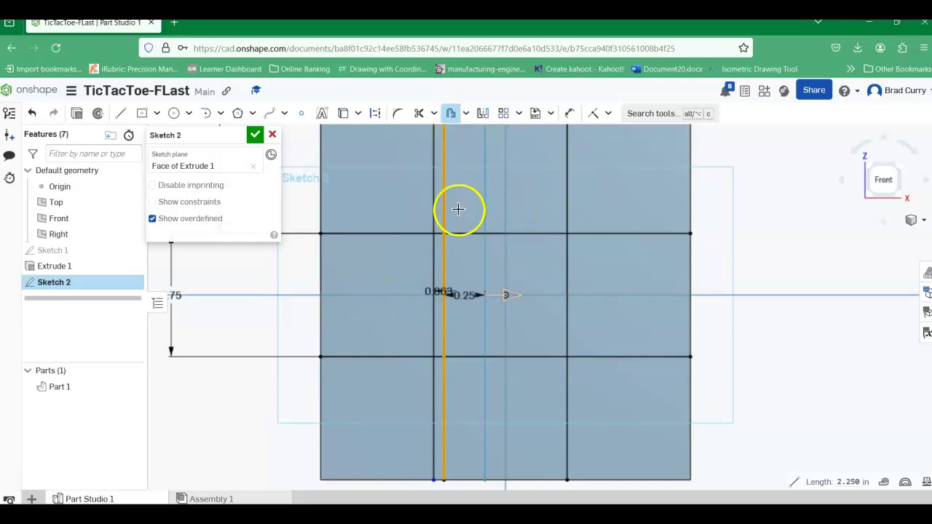
{"action": "left_click", "coordinate": [522, 194]}
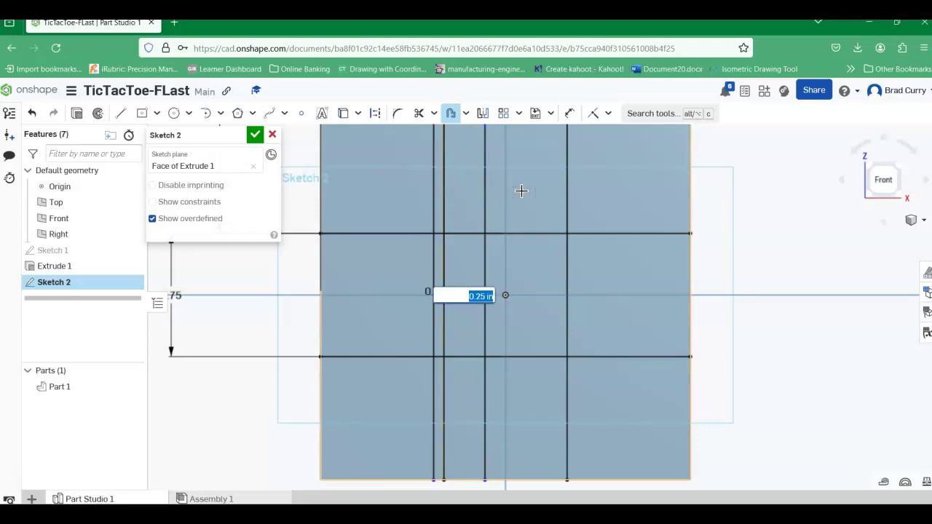
{"action": "key", "text": "Return"}
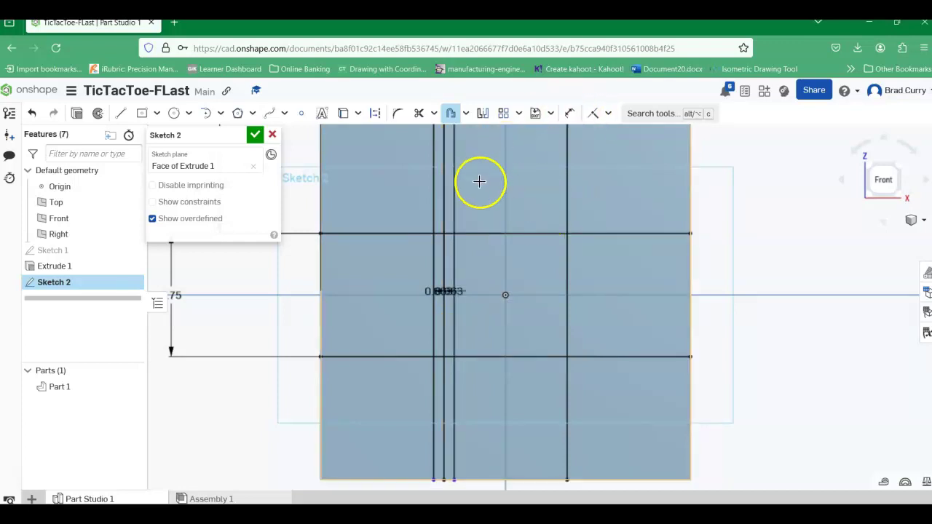
Offset the right vertical grid line 0.0625 in toward the centre of the face
{"action": "scroll", "coordinate": [477, 183], "scroll_direction": "down", "scroll_amount": 3}
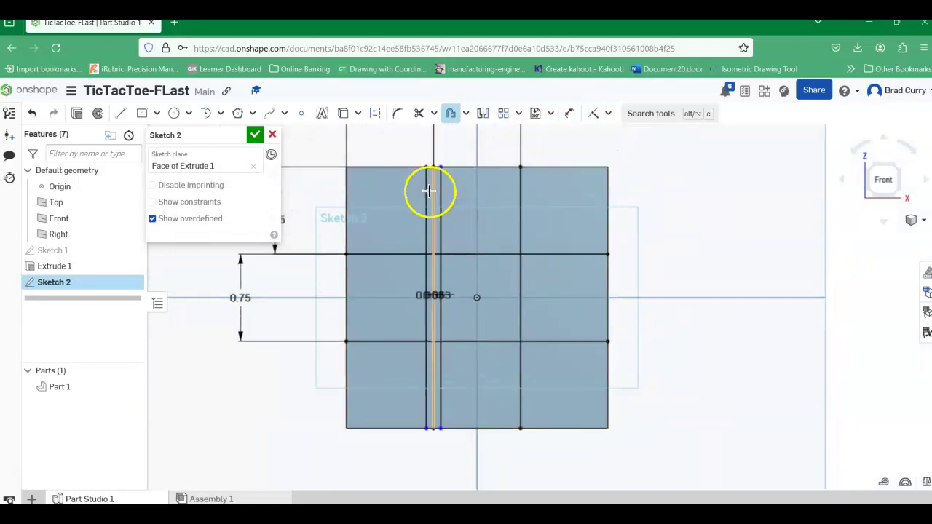
{"action": "middle_click_drag", "start_coordinate": [439, 191], "coordinate": [431, 233]}
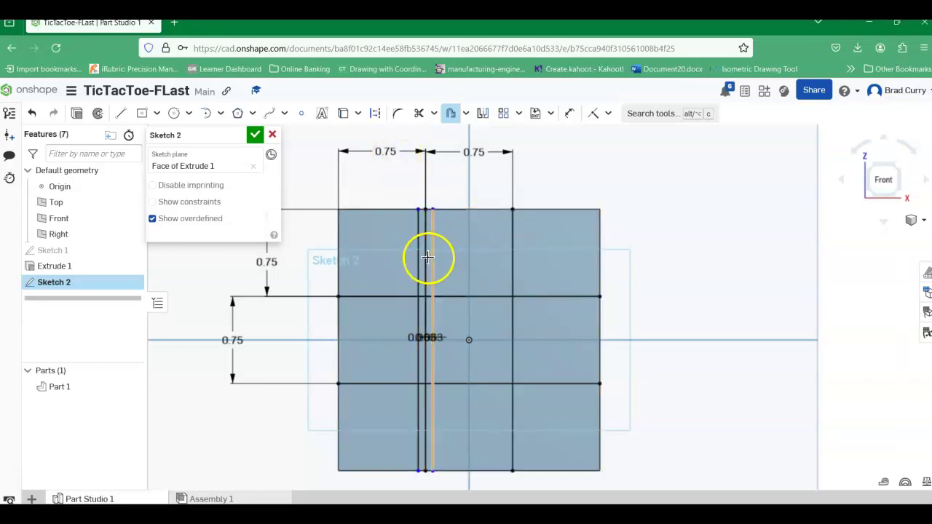
{"action": "left_click", "coordinate": [515, 253]}
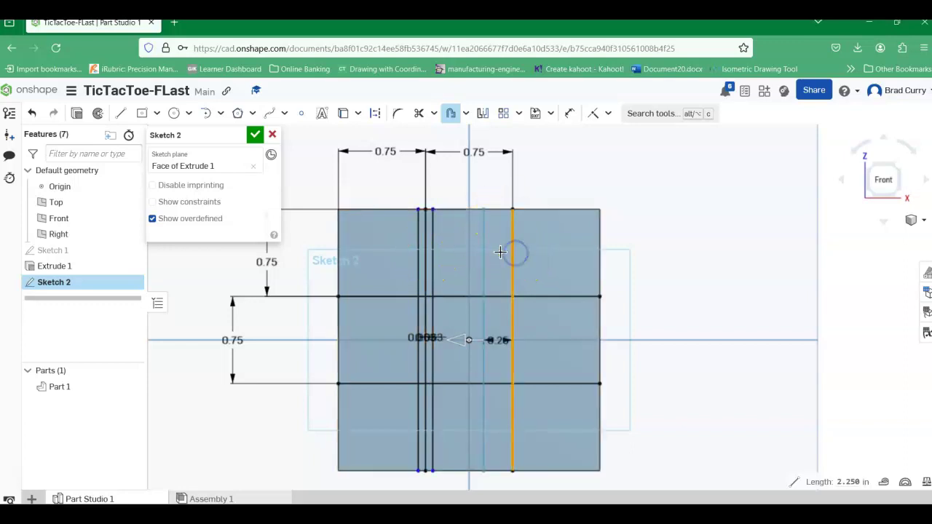
{"action": "left_click", "coordinate": [456, 251]}
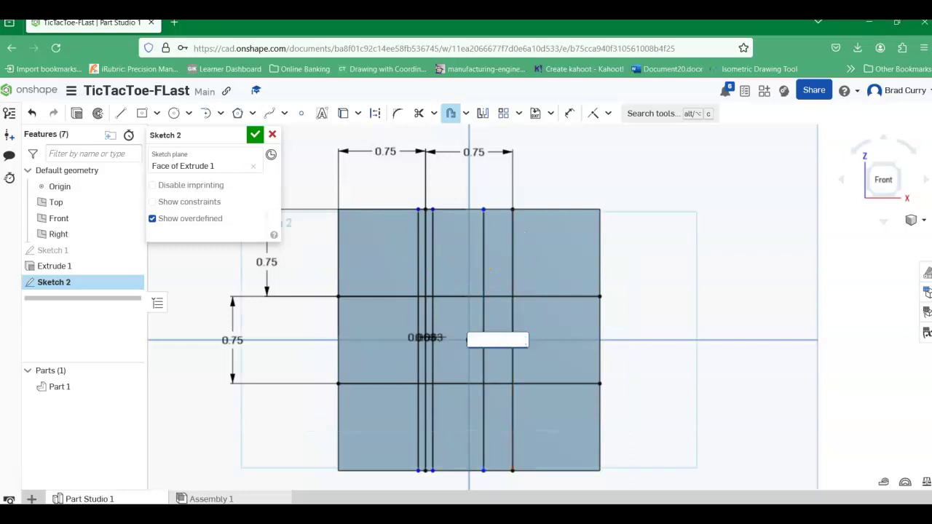
{"action": "key", "text": "Return"}
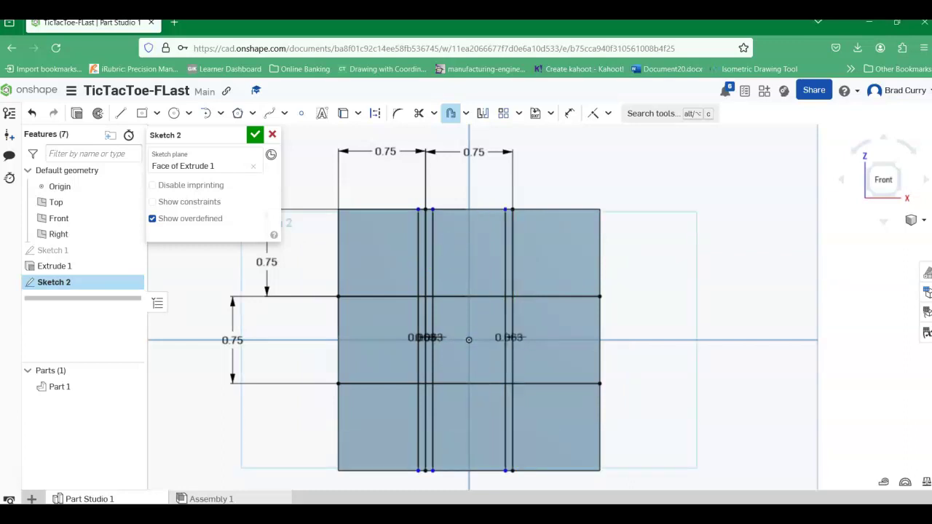
Offset the right vertical grid line 0.0625 in toward the face's right edge
{"action": "left_click", "coordinate": [514, 256]}
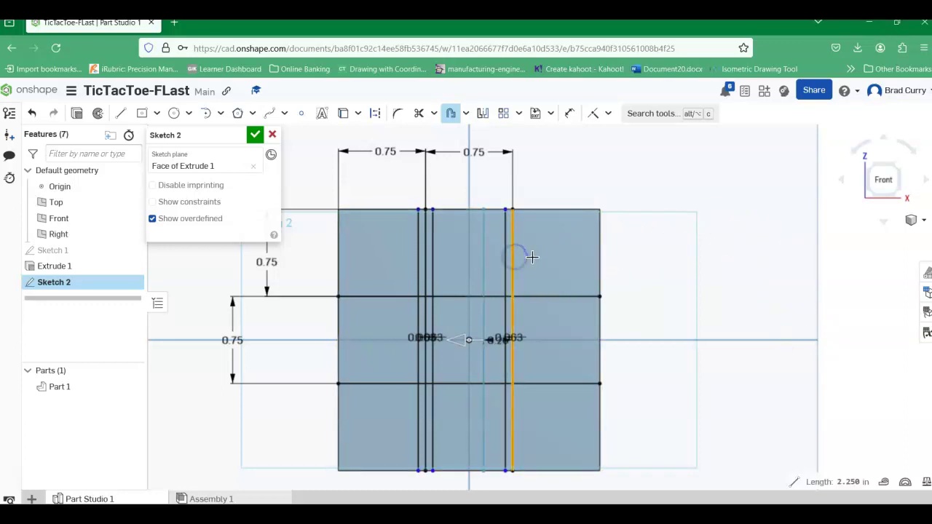
{"action": "left_click", "coordinate": [460, 342]}
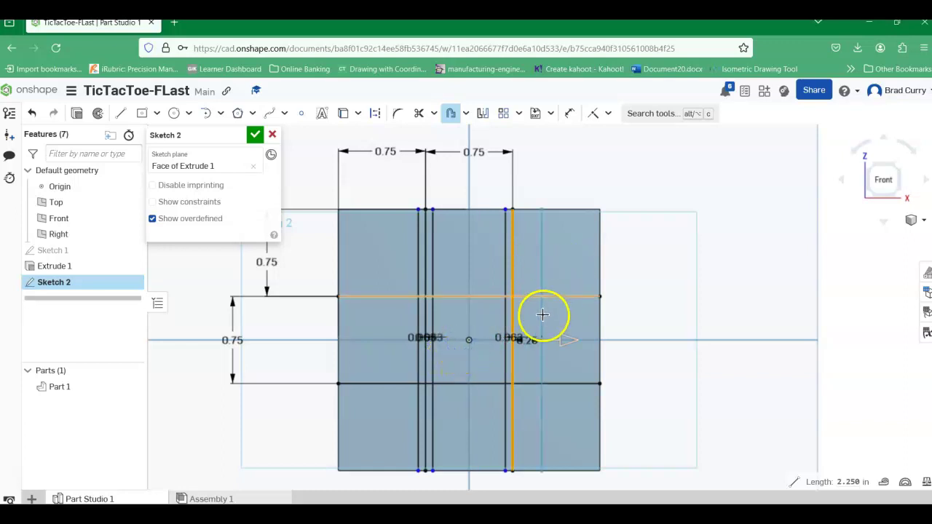
{"action": "left_click", "coordinate": [576, 257]}
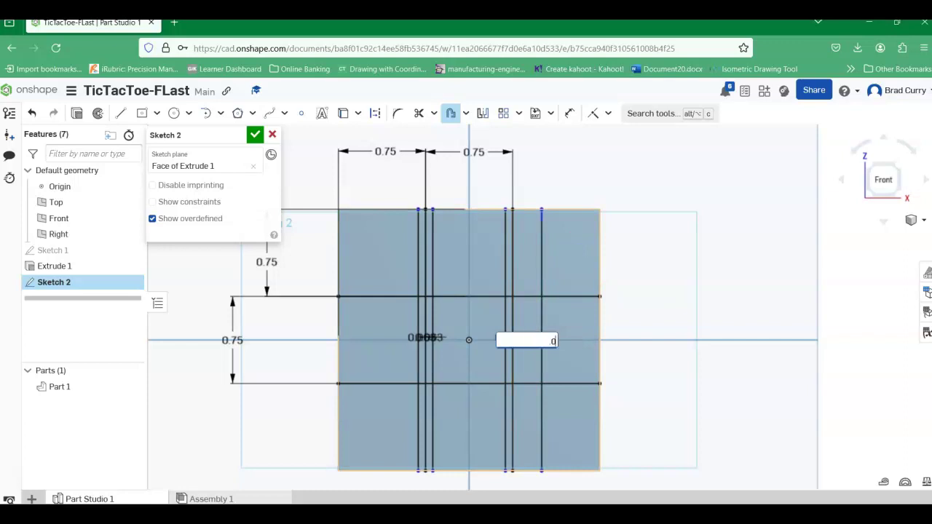
{"action": "key", "text": "Return"}
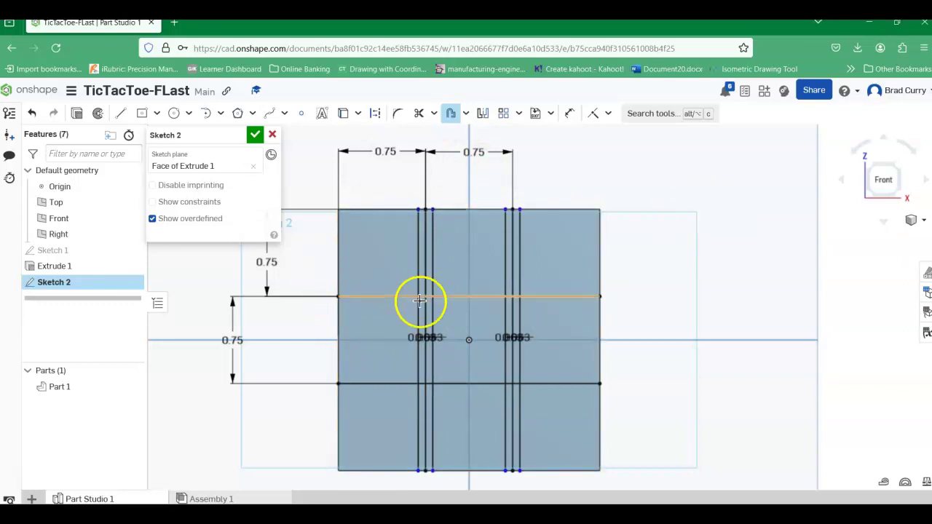
Offset the upper horizontal grid line 0.0625 in upward, toward the face's top edge
{"action": "left_click", "coordinate": [377, 297]}
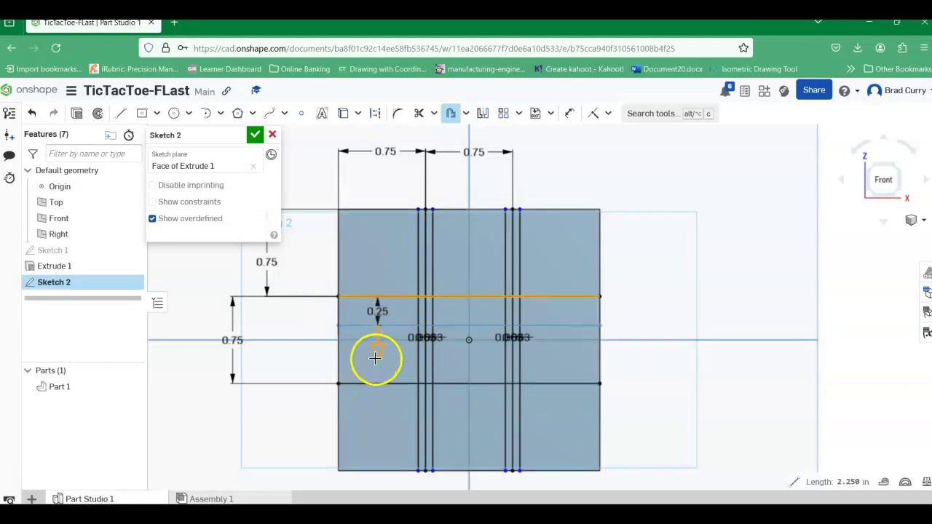
{"action": "left_click", "coordinate": [396, 233]}
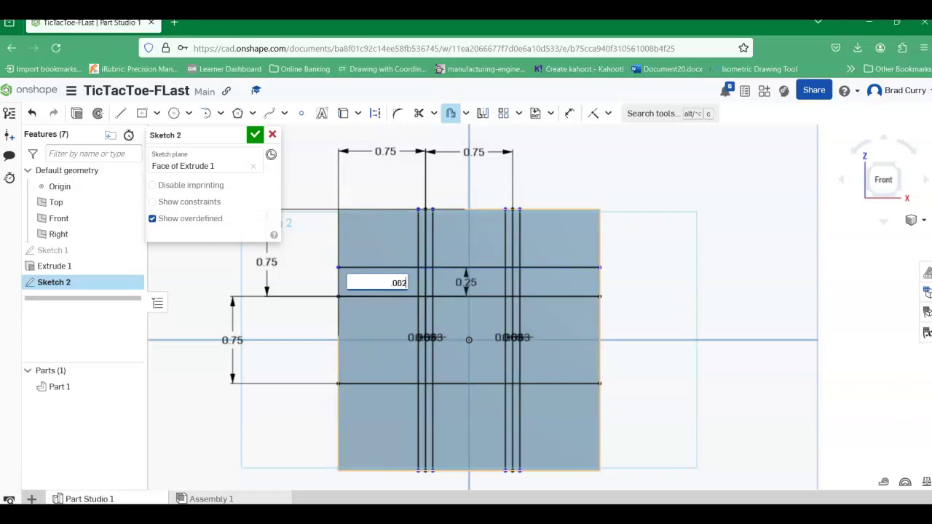
{"action": "key", "text": "Return"}
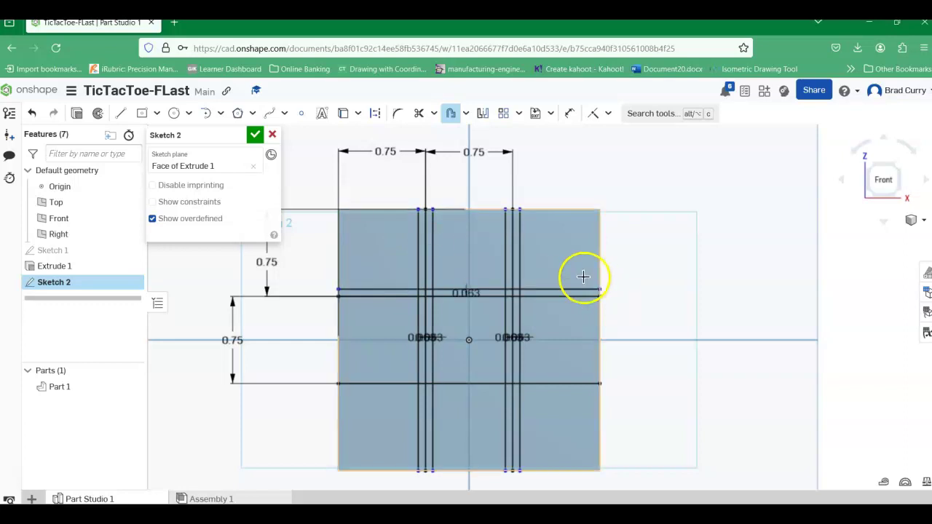
Offset the line just above the upper horizontal grid line 0.125 in downward, onto that grid line's other side
{"action": "left_click", "coordinate": [360, 299]}
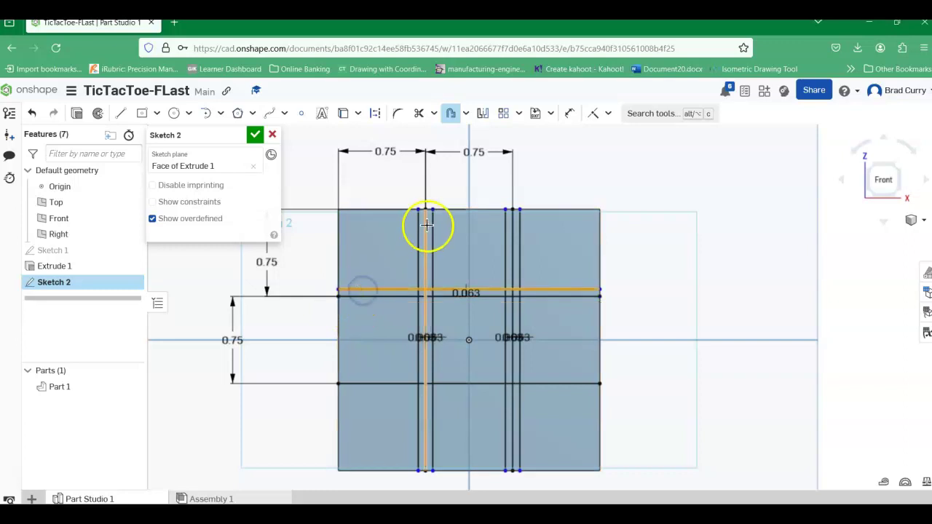
{"action": "left_click", "coordinate": [459, 338]}
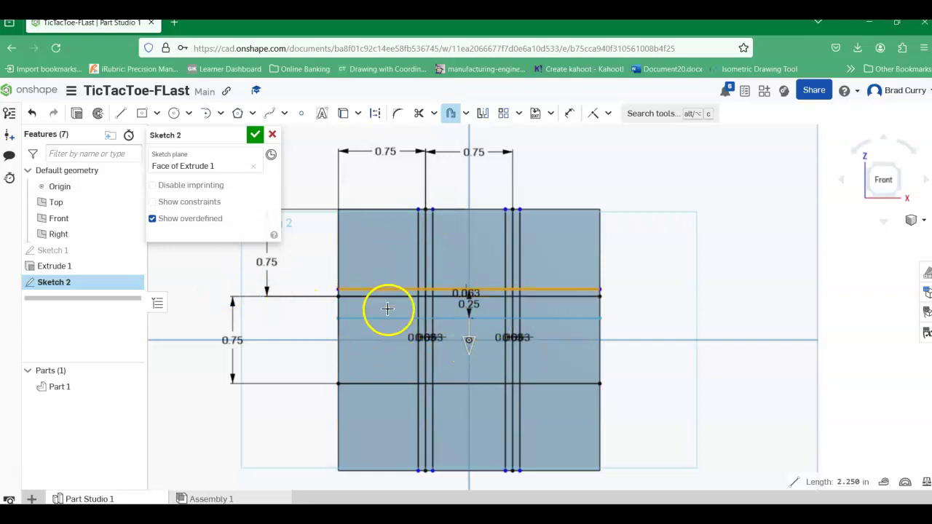
{"action": "left_click", "coordinate": [372, 370]}
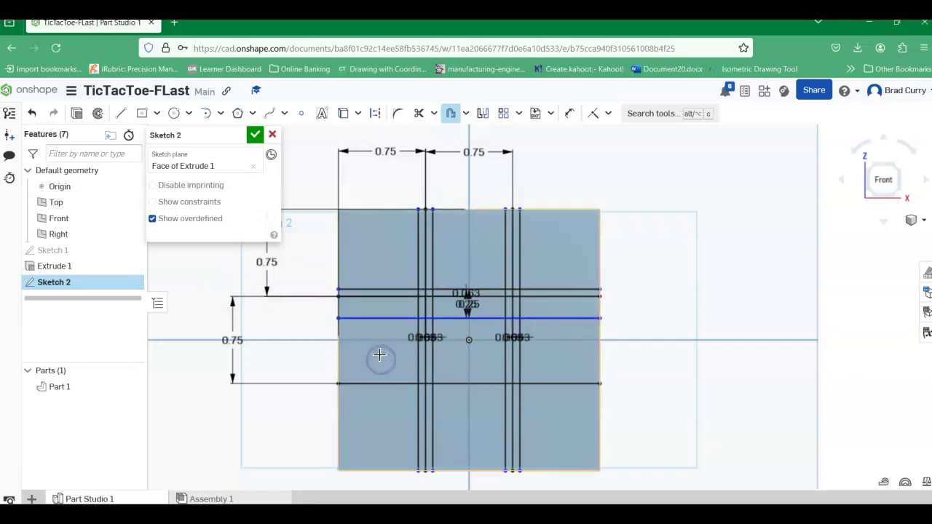
{"action": "type", "text": ".125"}
{"action": "key", "text": "Return"}
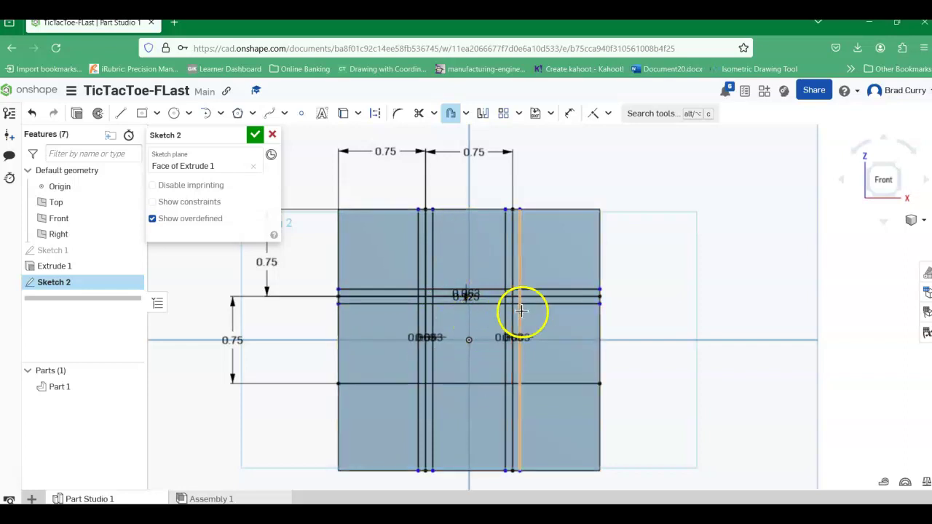
Offset the lower horizontal grid line 0.0625 in downward, toward the face's bottom edge
{"action": "scroll", "coordinate": [451, 298], "scroll_direction": "up", "scroll_amount": 3}
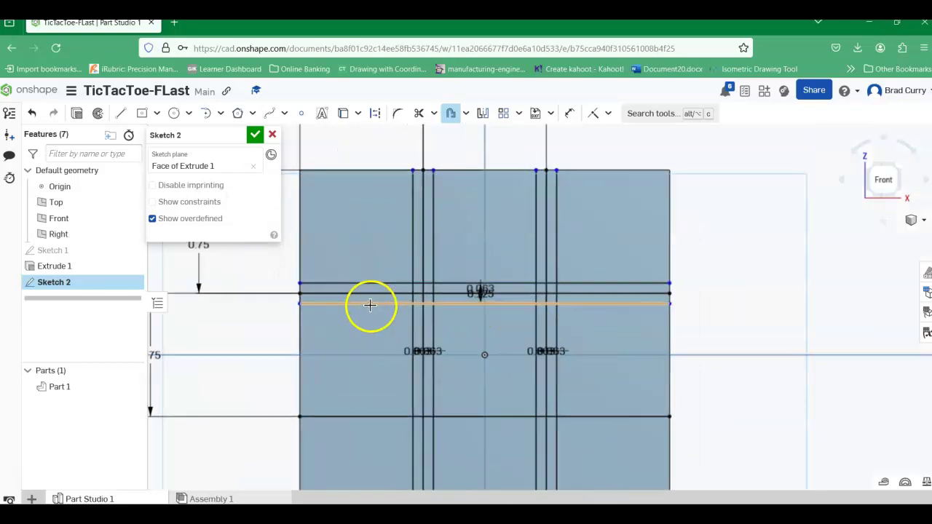
{"action": "scroll", "coordinate": [370, 304], "scroll_direction": "down", "scroll_amount": 3}
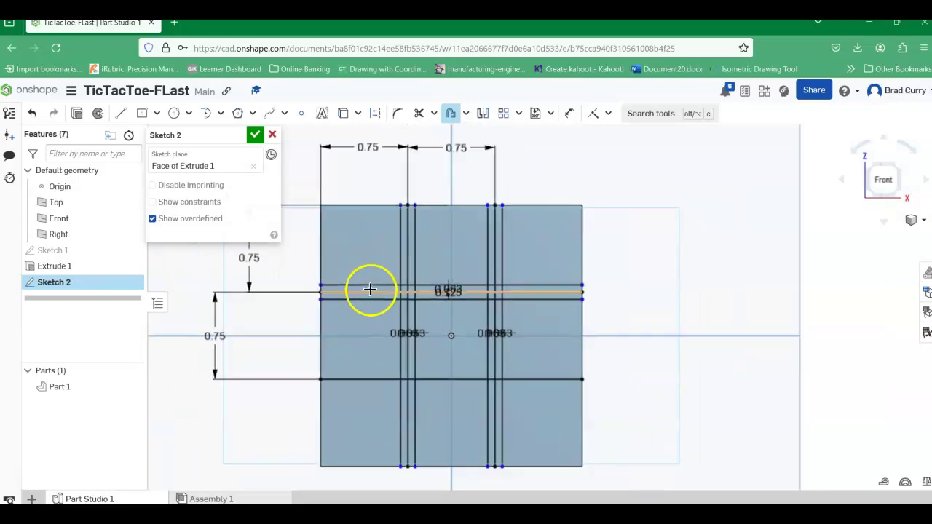
{"action": "left_click", "coordinate": [346, 380]}
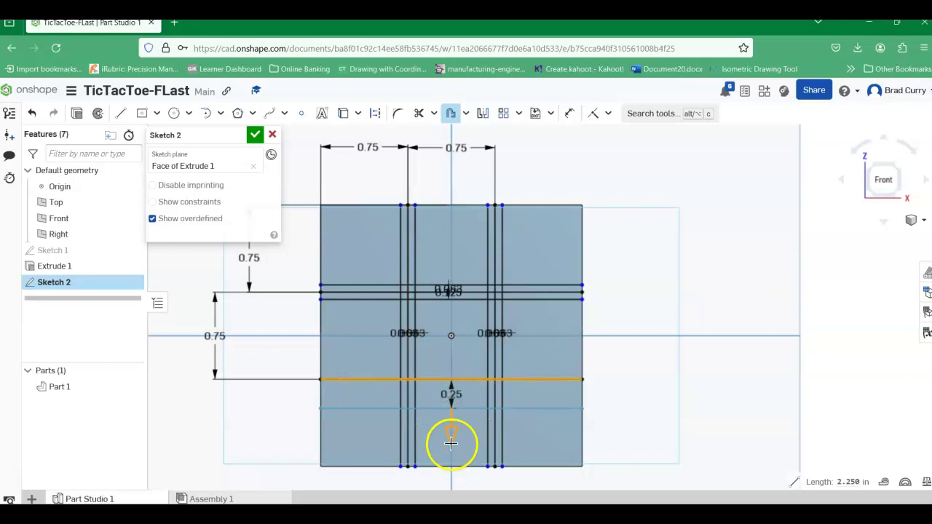
{"action": "left_click", "coordinate": [355, 421]}
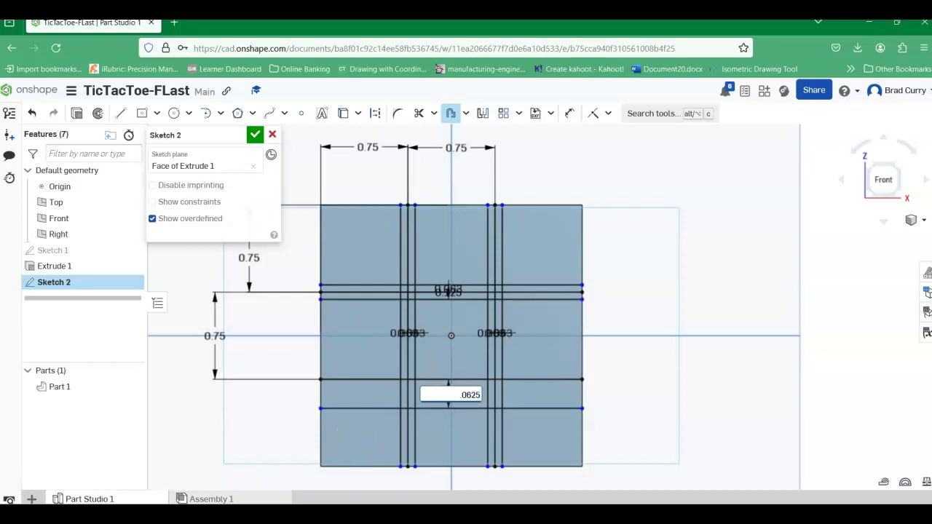
{"action": "key", "text": "Return"}
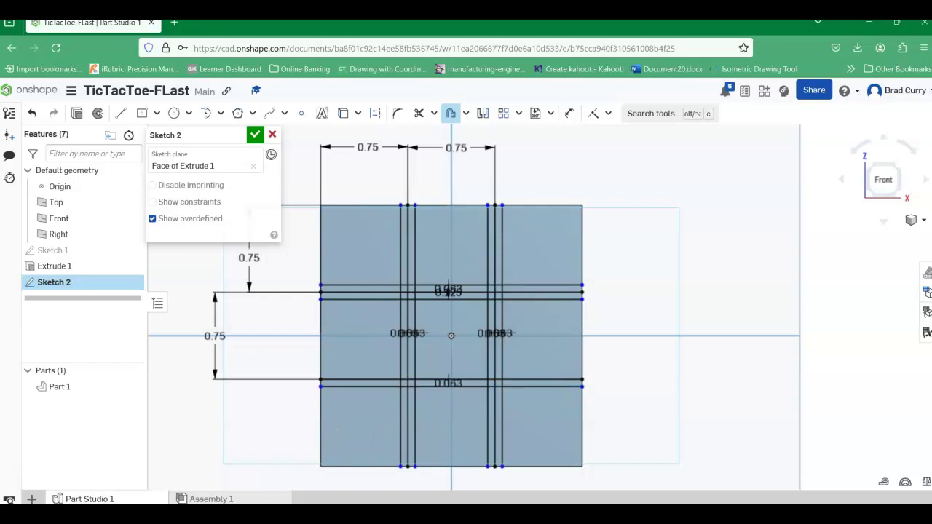
Offset the line just below the lower horizontal grid line 0.125 in upward, onto that grid line's other side, and finish the sketch
{"action": "left_click", "coordinate": [346, 388]}
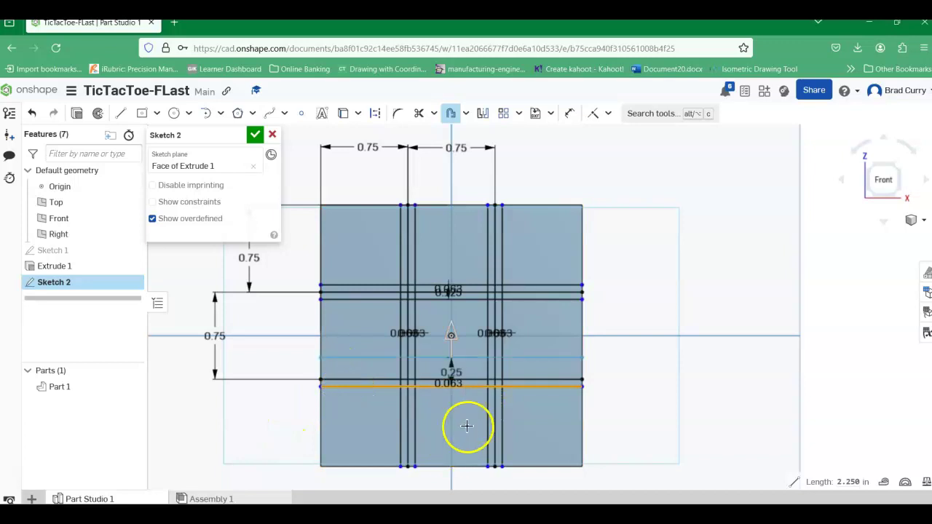
{"action": "left_click", "coordinate": [353, 345]}
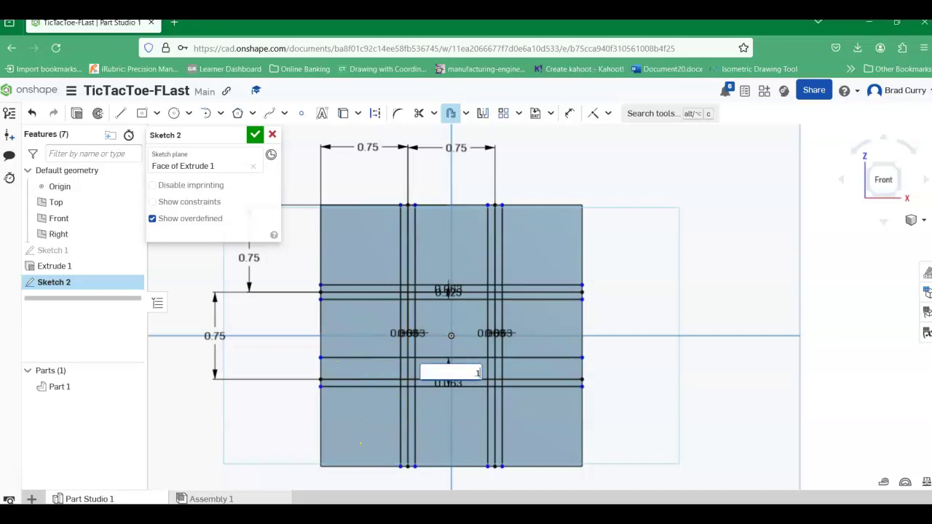
{"action": "type", "text": ".125"}
{"action": "key", "text": "Return"}
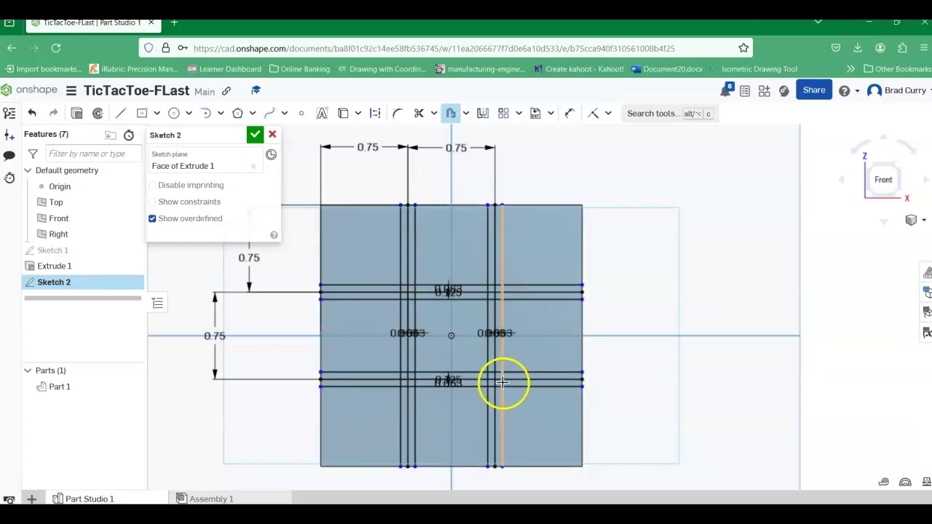
{"action": "scroll", "coordinate": [493, 314], "scroll_direction": "up", "scroll_amount": 2}
{"action": "scroll", "coordinate": [493, 314], "scroll_direction": "down", "scroll_amount": 3}
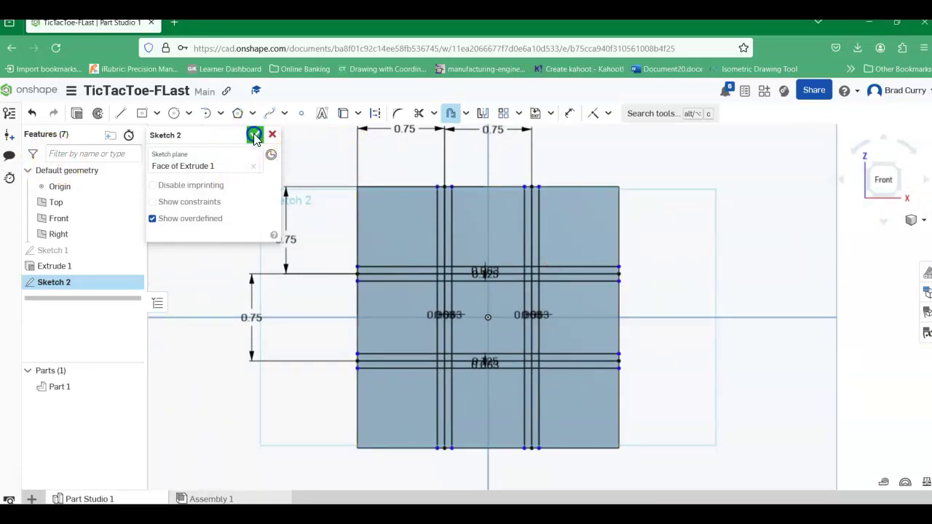
{"action": "left_click", "coordinate": [254, 136]}
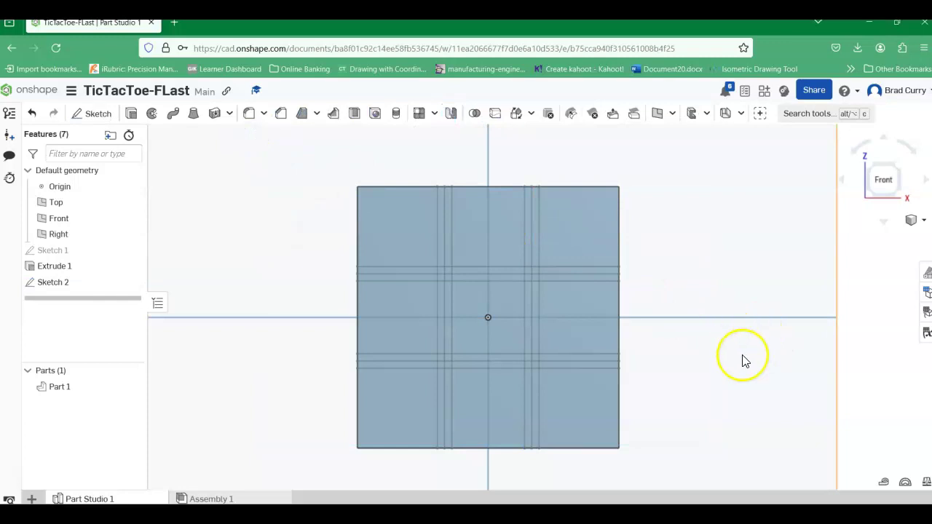
Start a 0.125 in deep Remove extrude into the block using the top segment of the sketch's left vertical band
{"action": "left_click", "coordinate": [720, 383]}
{"action": "right_click_drag", "start_coordinate": [720, 384], "coordinate": [381, 343]}
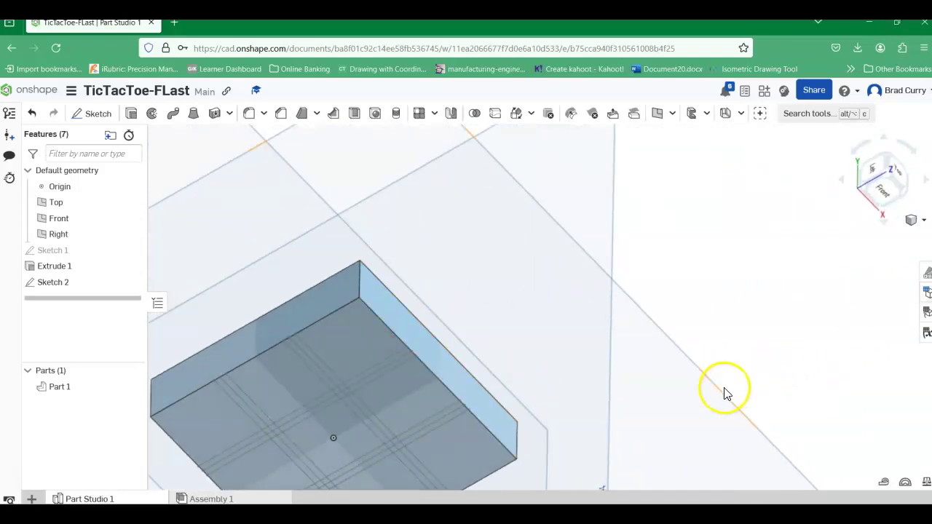
{"action": "scroll", "coordinate": [725, 393], "scroll_direction": "down", "scroll_amount": 5}
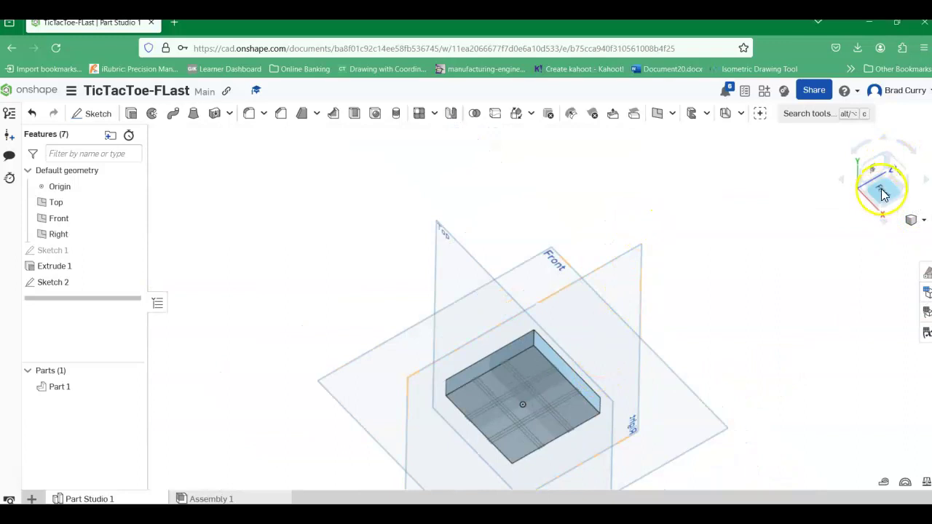
{"action": "left_click", "coordinate": [881, 194]}
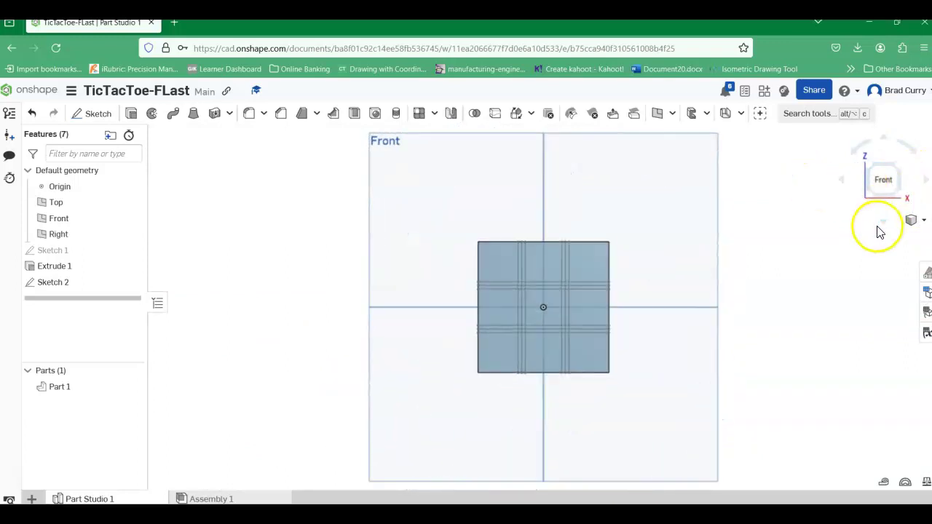
{"action": "left_click", "coordinate": [925, 220]}
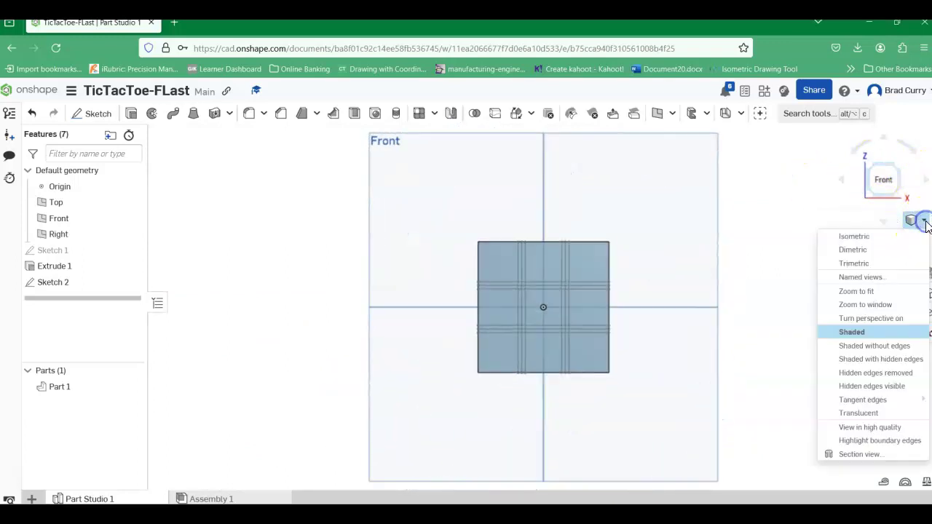
{"action": "left_click", "coordinate": [867, 237]}
{"action": "scroll", "coordinate": [518, 324], "scroll_direction": "up", "scroll_amount": 6}
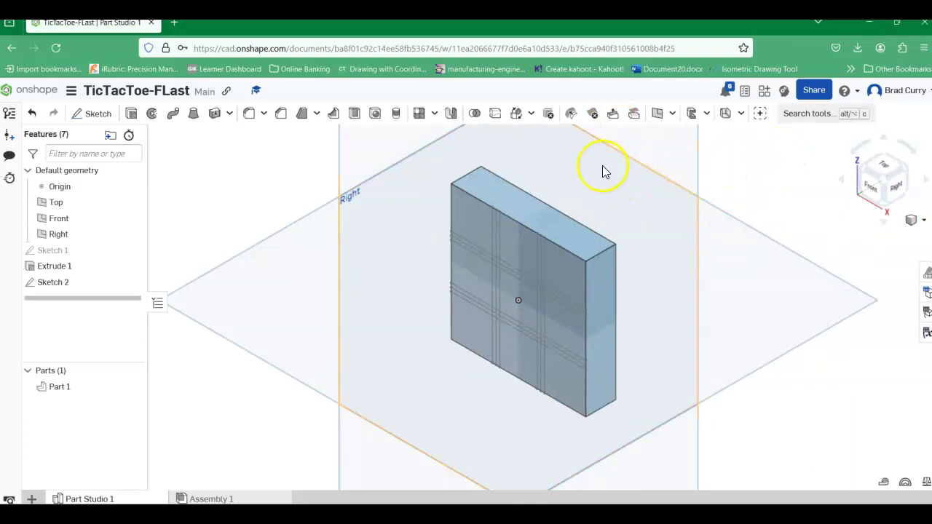
{"action": "left_click", "coordinate": [132, 115]}
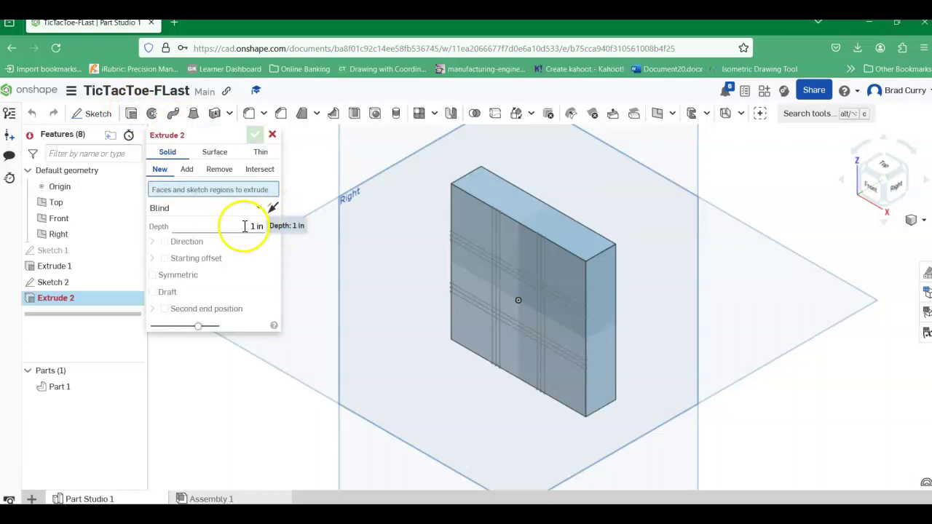
{"action": "double_click", "coordinate": [256, 226]}
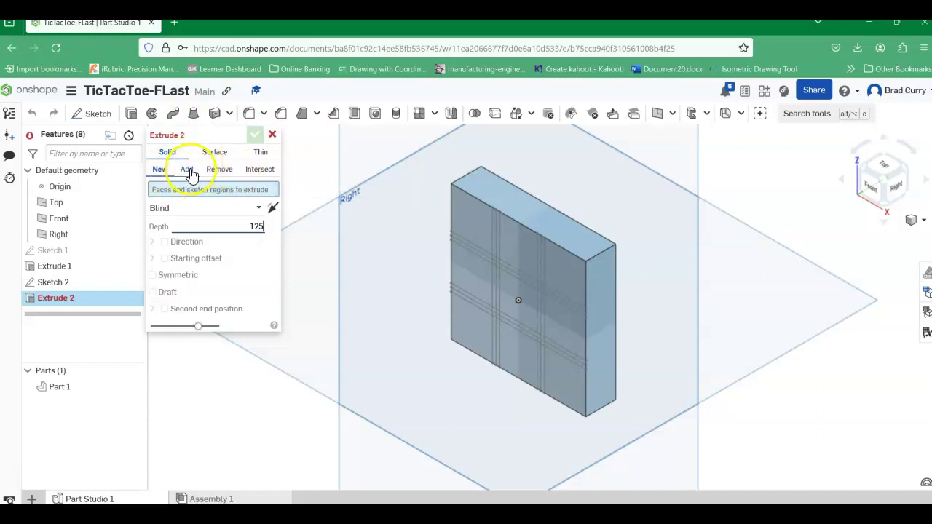
{"action": "scroll", "coordinate": [517, 249], "scroll_direction": "up", "scroll_amount": 3}
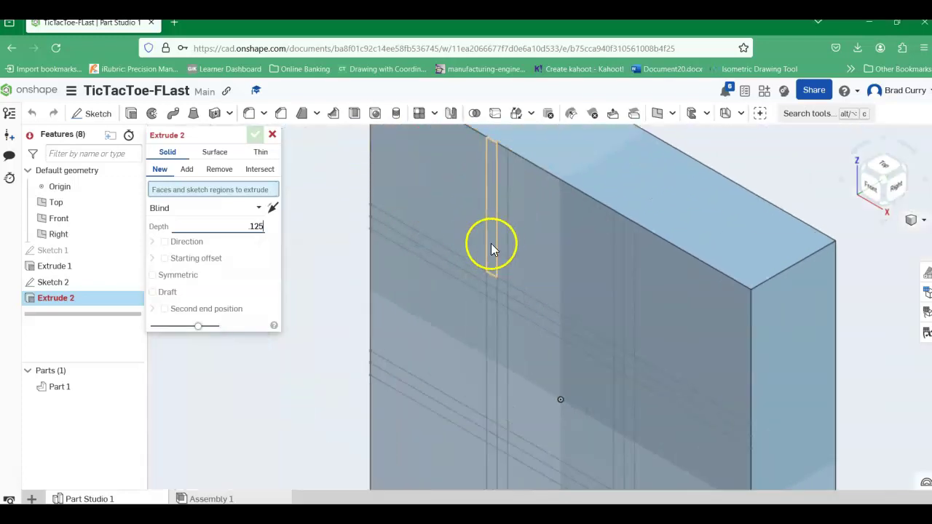
{"action": "left_click", "coordinate": [491, 241]}
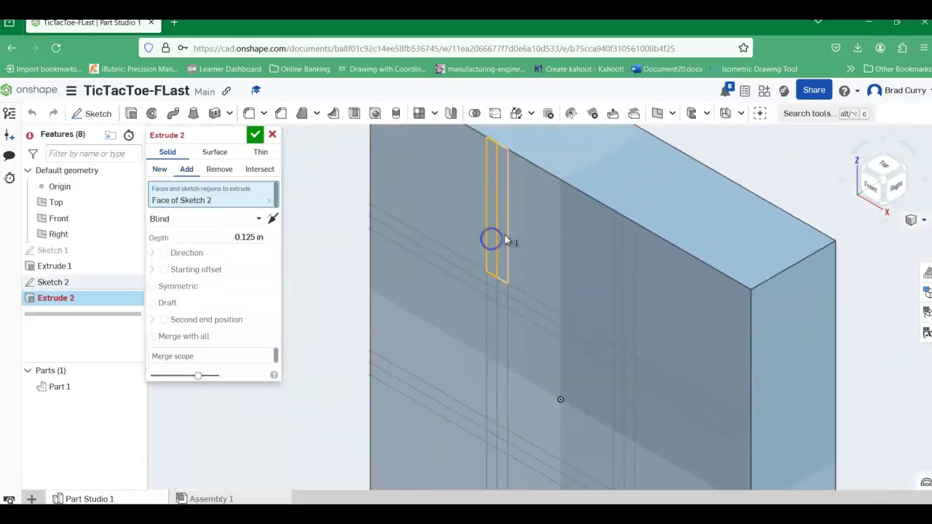
{"action": "left_click", "coordinate": [509, 281]}
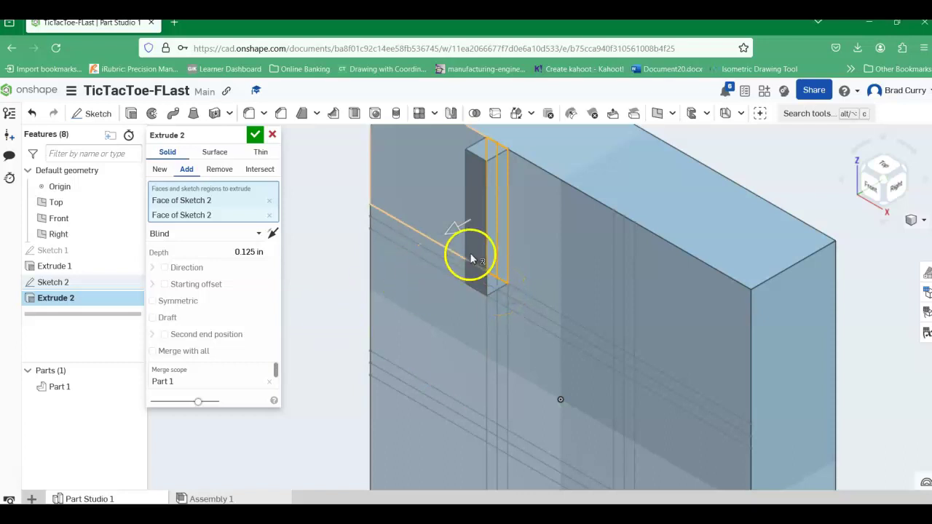
{"action": "left_click", "coordinate": [220, 175]}
Add the upper horizontal band's left segment and its crossing with the left vertical band to the cut
{"action": "scroll", "coordinate": [401, 287], "scroll_direction": "down", "scroll_amount": 2}
{"action": "middle_click_drag", "start_coordinate": [424, 283], "coordinate": [503, 228]}
{"action": "left_click", "coordinate": [501, 230]}
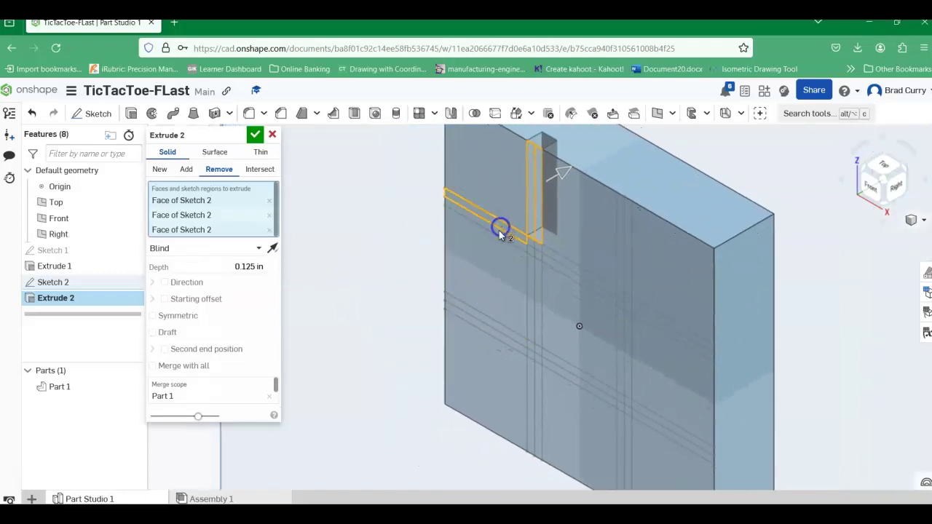
{"action": "left_click", "coordinate": [501, 235]}
{"action": "left_click", "coordinate": [534, 242]}
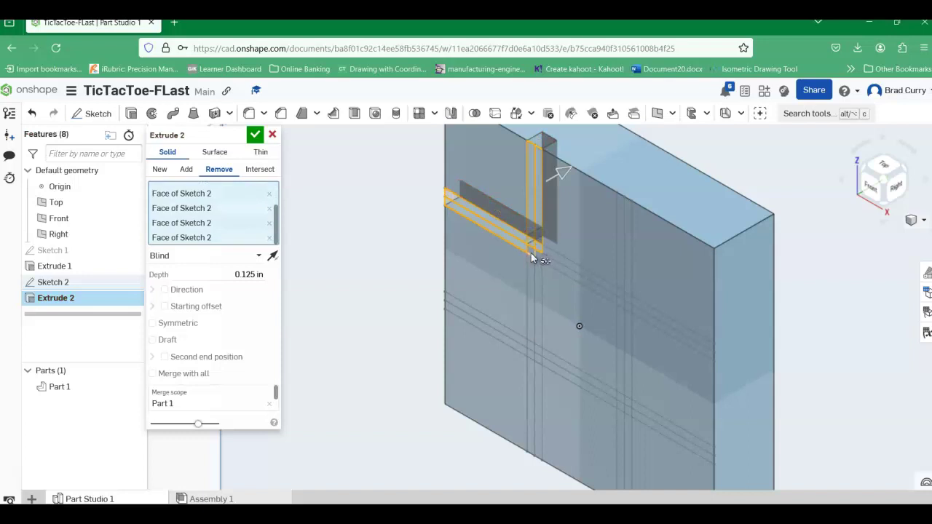
Add the rest of the left vertical band and the lower horizontal band's left segment to the cut
{"action": "left_click", "coordinate": [540, 265]}
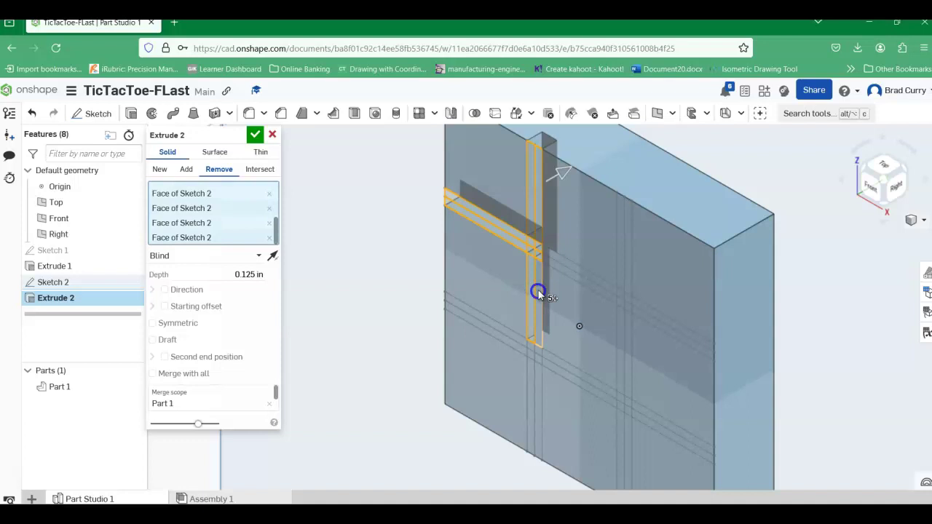
{"action": "left_click", "coordinate": [508, 350]}
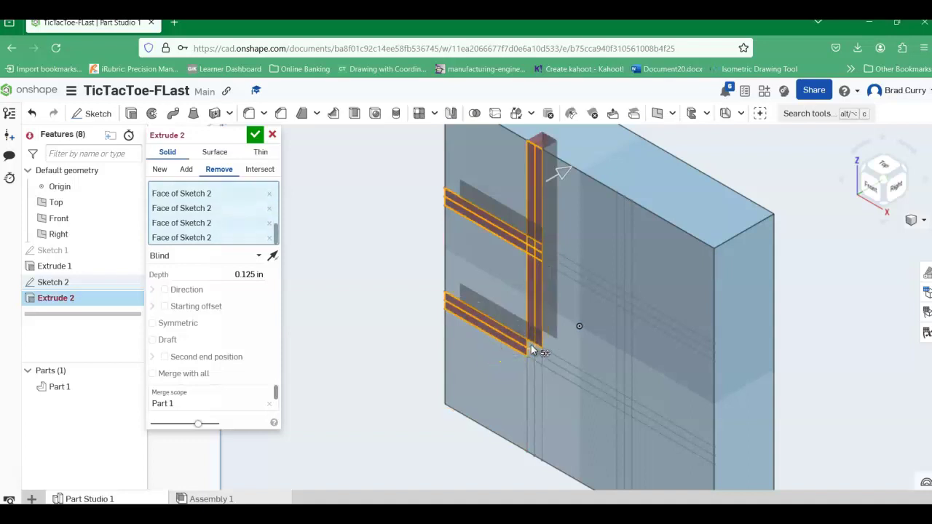
{"action": "left_click", "coordinate": [532, 348]}
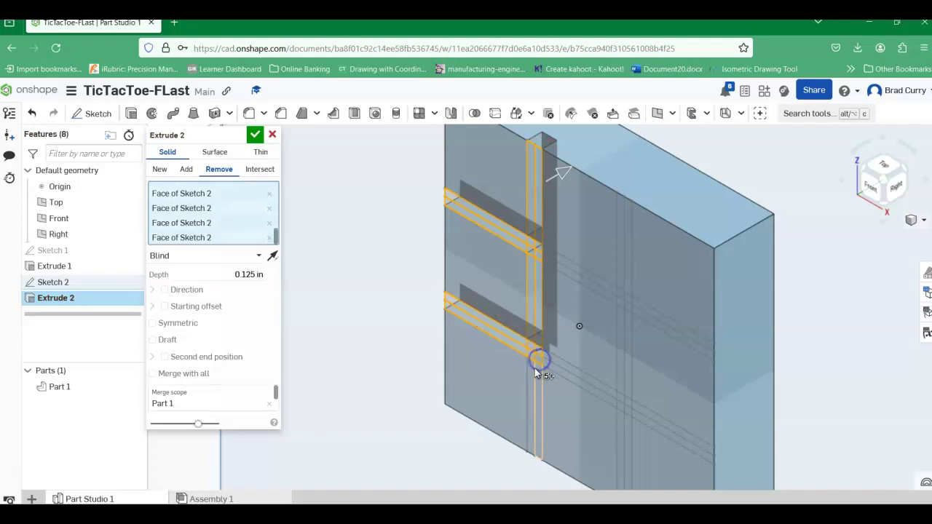
{"action": "left_click", "coordinate": [535, 369]}
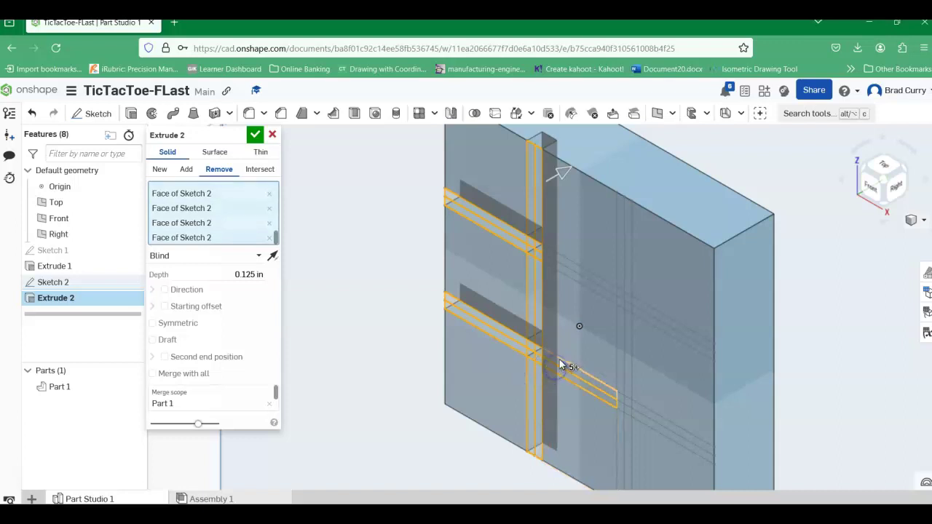
Add both horizontal bands' middle segments and the right vertical band's top segment with its upper crossing to the cut
{"action": "left_click", "coordinate": [559, 363]}
{"action": "left_click", "coordinate": [596, 290]}
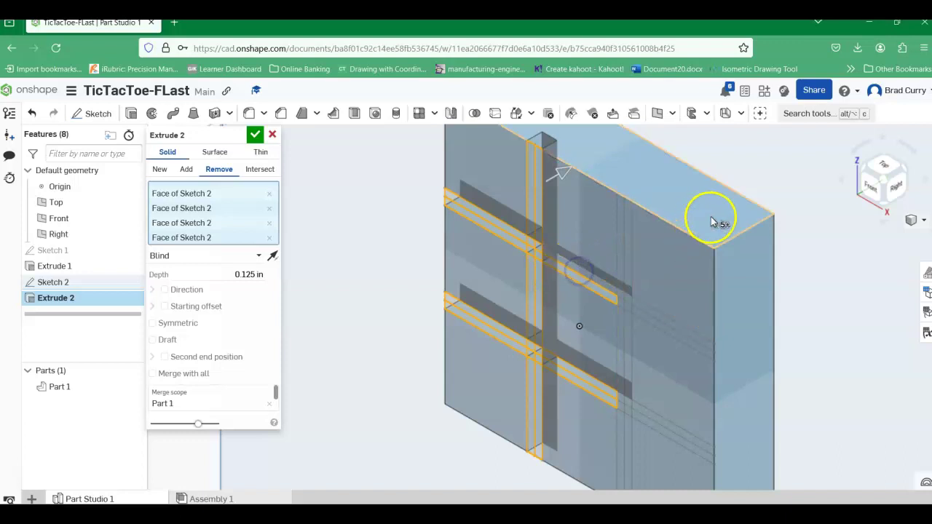
{"action": "left_click", "coordinate": [620, 249]}
{"action": "left_click", "coordinate": [627, 250]}
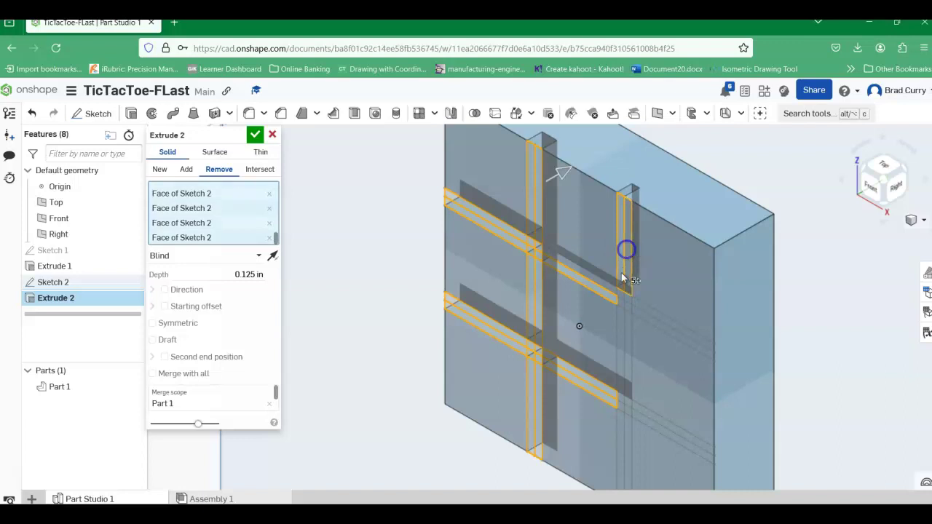
{"action": "left_click", "coordinate": [617, 294]}
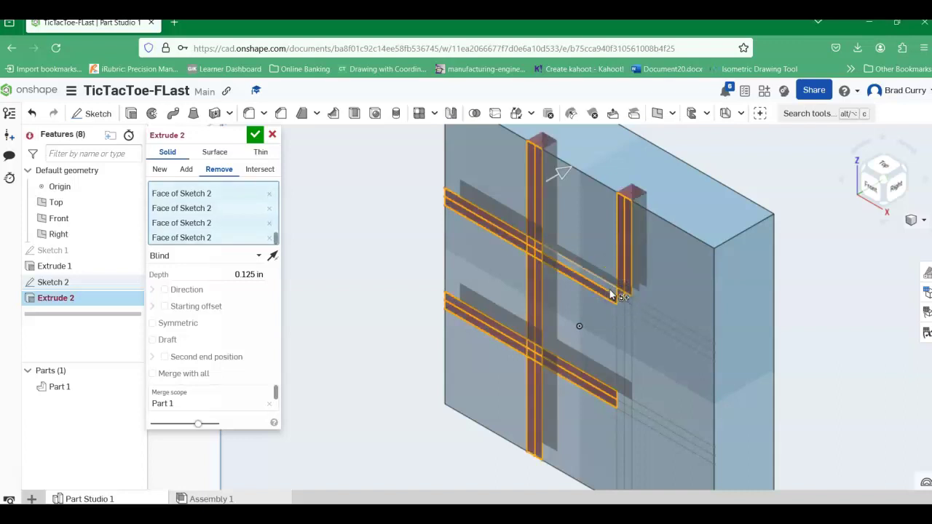
{"action": "left_click", "coordinate": [609, 293]}
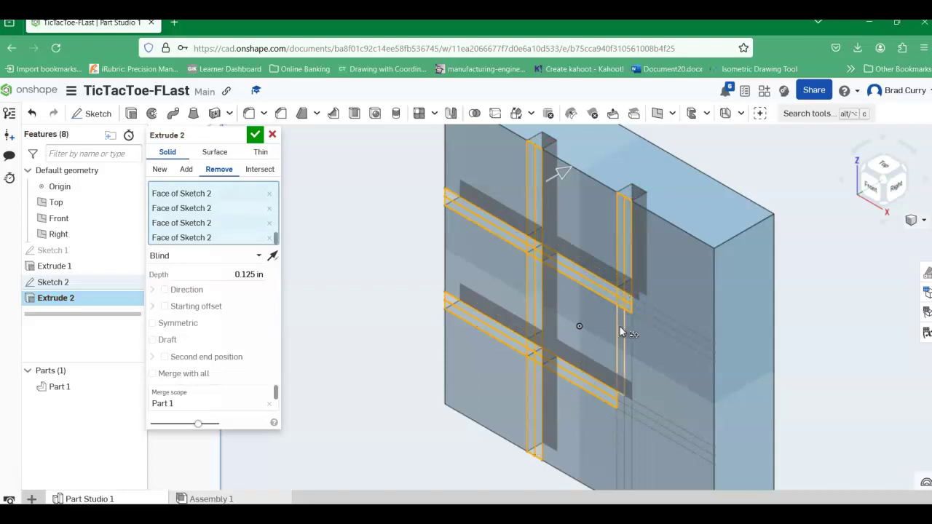
Add the right vertical band's middle segment, lower crossing and bottom segment to the cut
{"action": "left_click", "coordinate": [627, 327]}
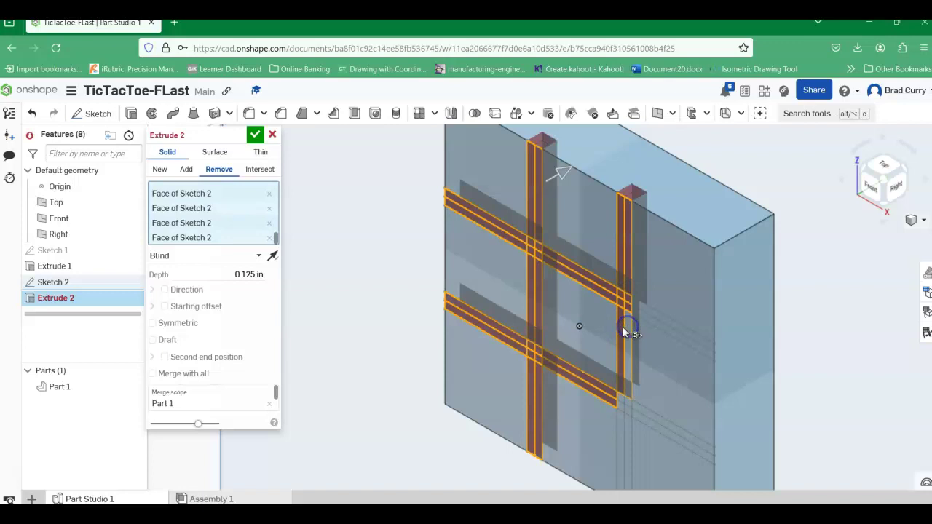
{"action": "left_click", "coordinate": [619, 398]}
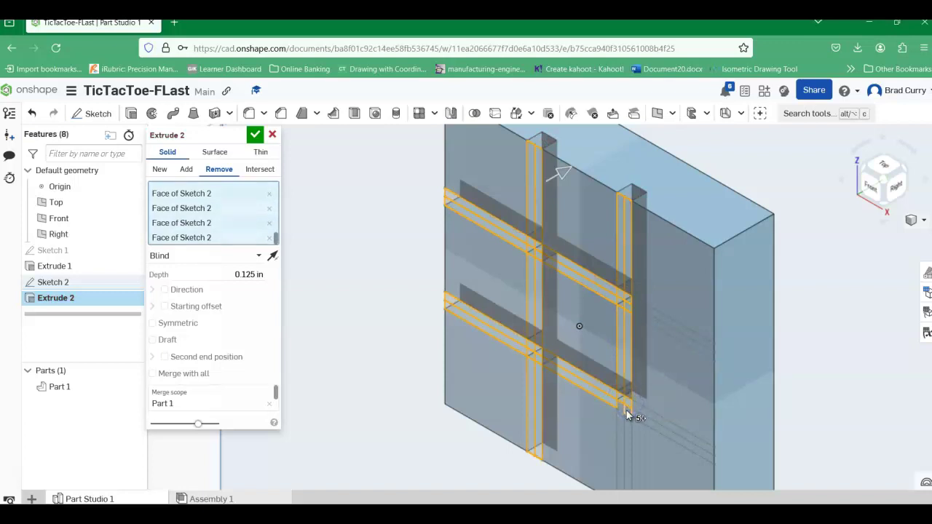
{"action": "middle_click_drag", "start_coordinate": [621, 411], "coordinate": [525, 284]}
{"action": "left_click", "coordinate": [519, 350]}
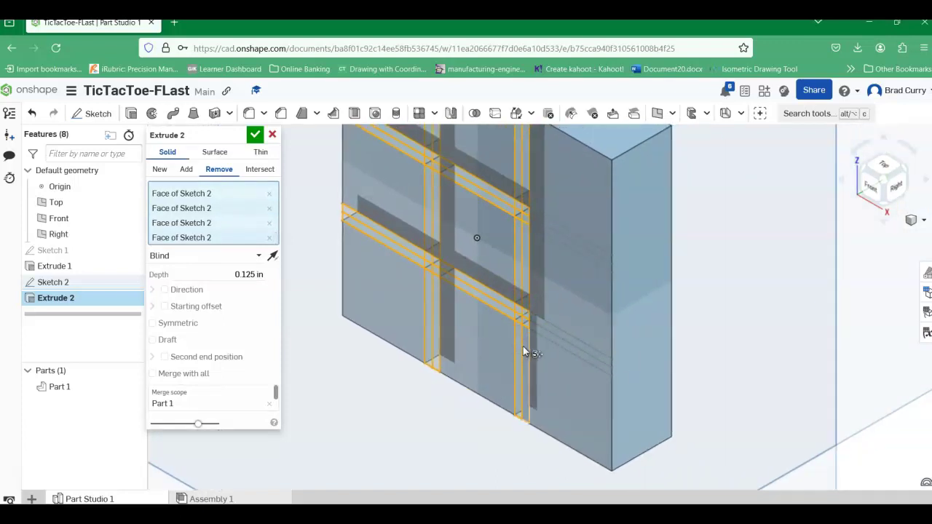
{"action": "left_click", "coordinate": [523, 347]}
Add the right segments of both horizontal bands and complete the 0.125 in deep Remove extrude
{"action": "left_click", "coordinate": [547, 337]}
{"action": "left_click", "coordinate": [551, 328]}
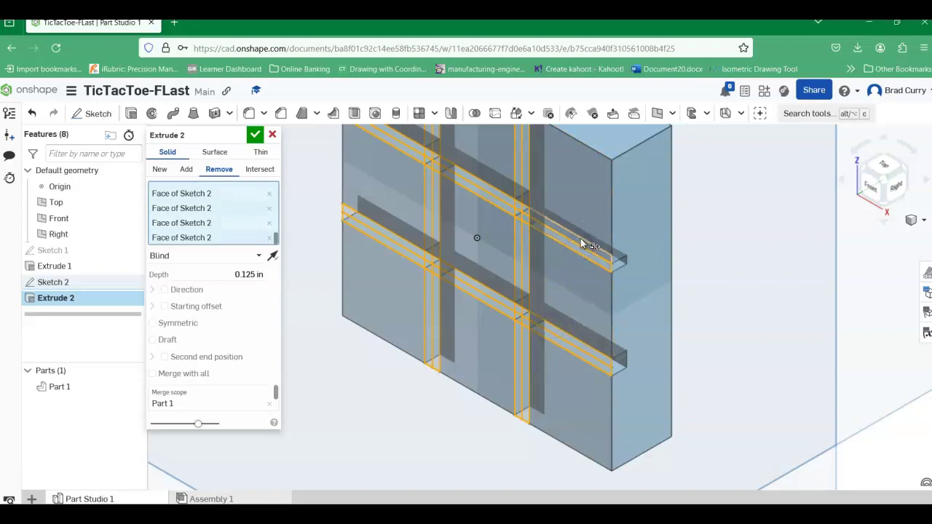
{"action": "scroll", "coordinate": [619, 292], "scroll_direction": "down", "scroll_amount": 5}
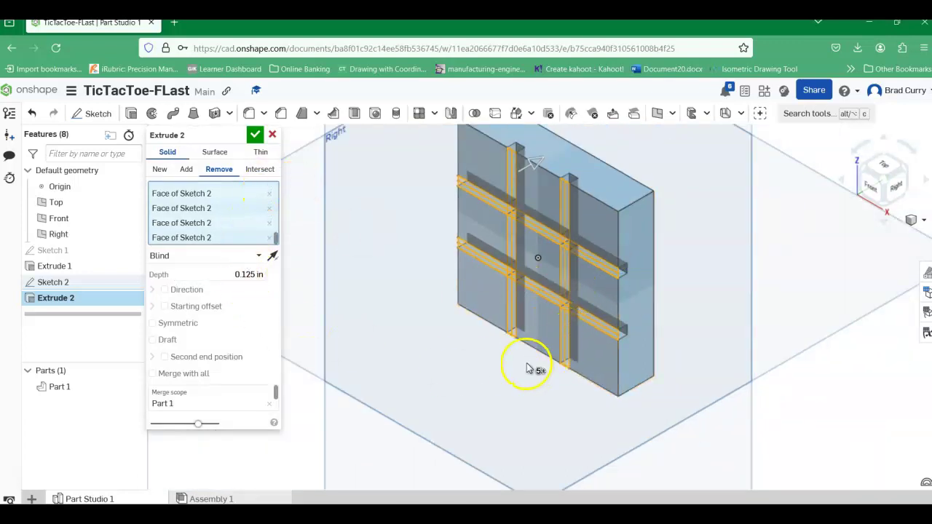
{"action": "mouse_move", "coordinate": [534, 366]}
{"action": "right_mouse_down"}
{"action": "mouse_move", "coordinate": [573, 339]}
{"action": "mouse_move", "coordinate": [551, 328]}
{"action": "mouse_move", "coordinate": [564, 345]}
{"action": "mouse_move", "coordinate": [526, 356]}
{"action": "right_mouse_up"}
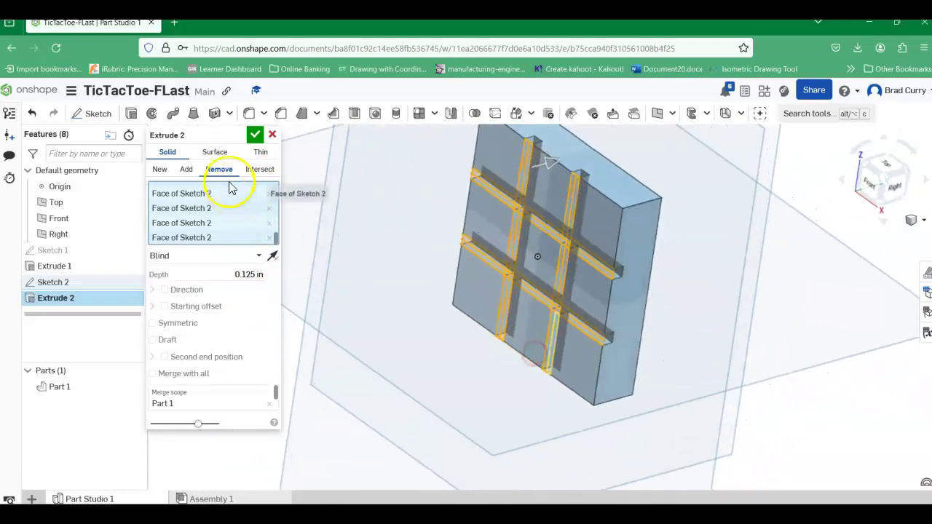
{"action": "left_click", "coordinate": [256, 135]}
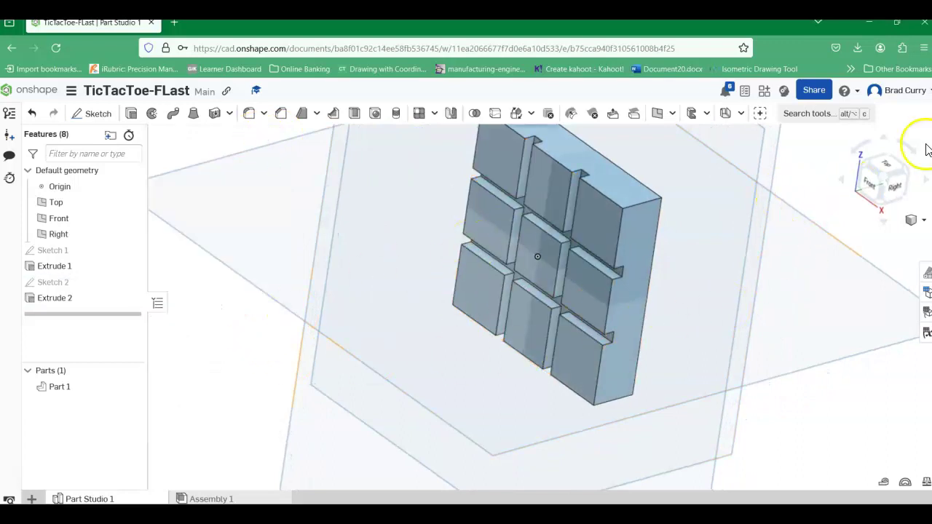
Inspect the grooved board from the front and in isometric view
{"action": "left_click", "coordinate": [924, 221]}
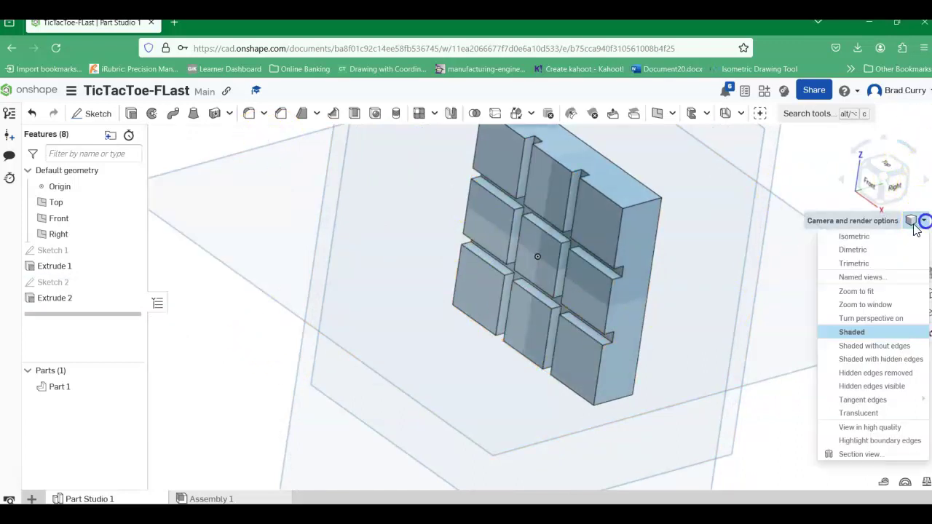
{"action": "left_click", "coordinate": [863, 237]}
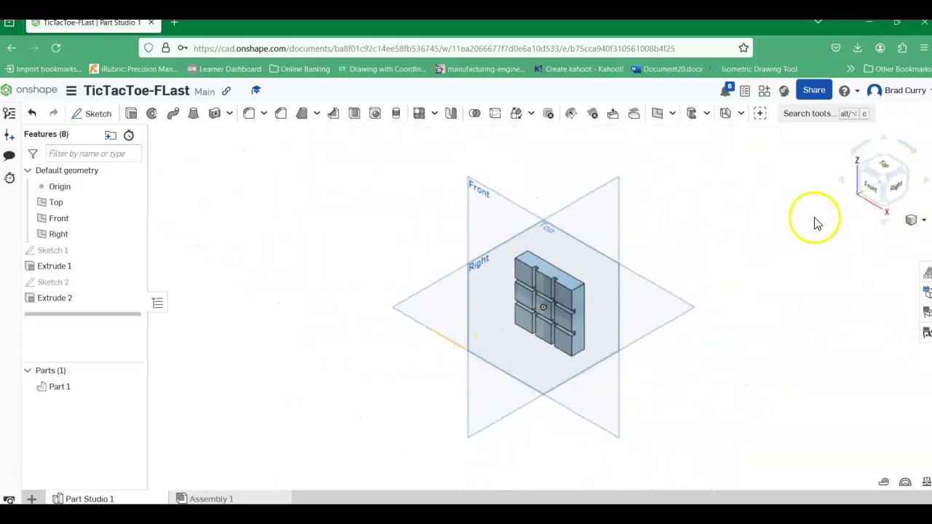
{"action": "left_click", "coordinate": [875, 190]}
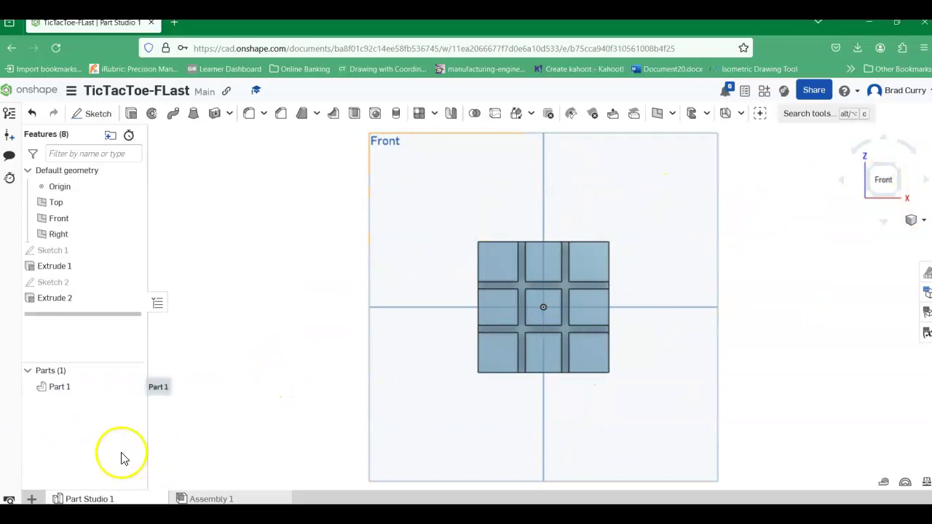
{"action": "left_click", "coordinate": [911, 221]}
{"action": "left_click", "coordinate": [872, 239]}
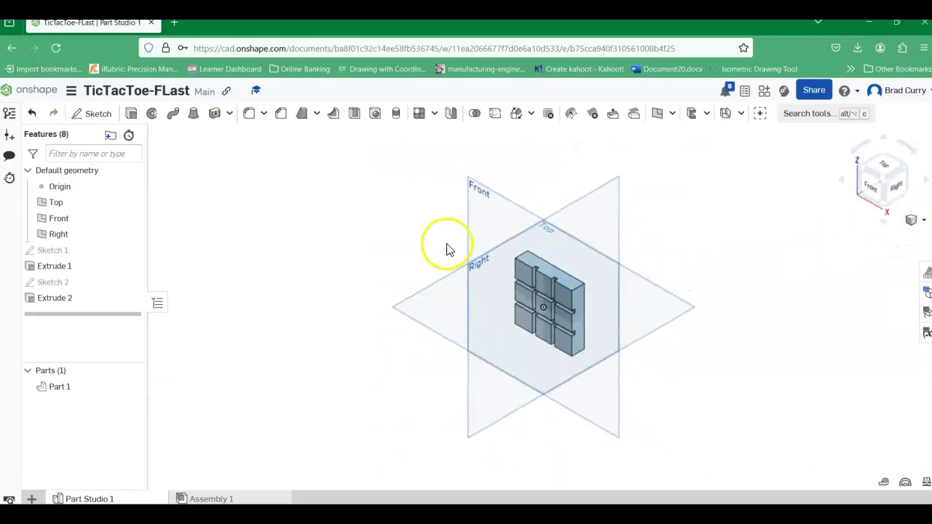